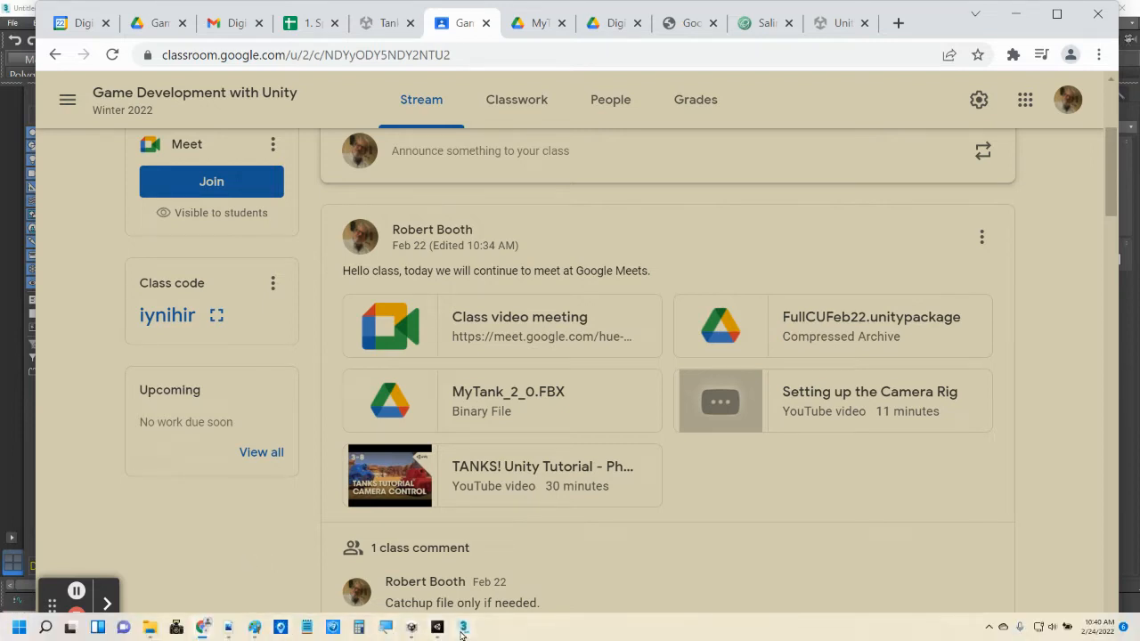
- Switch to 3ds Max to view the tank model and its object hierarchy, and return to the class page
{"action": "left_click", "coordinate": [462, 628]}
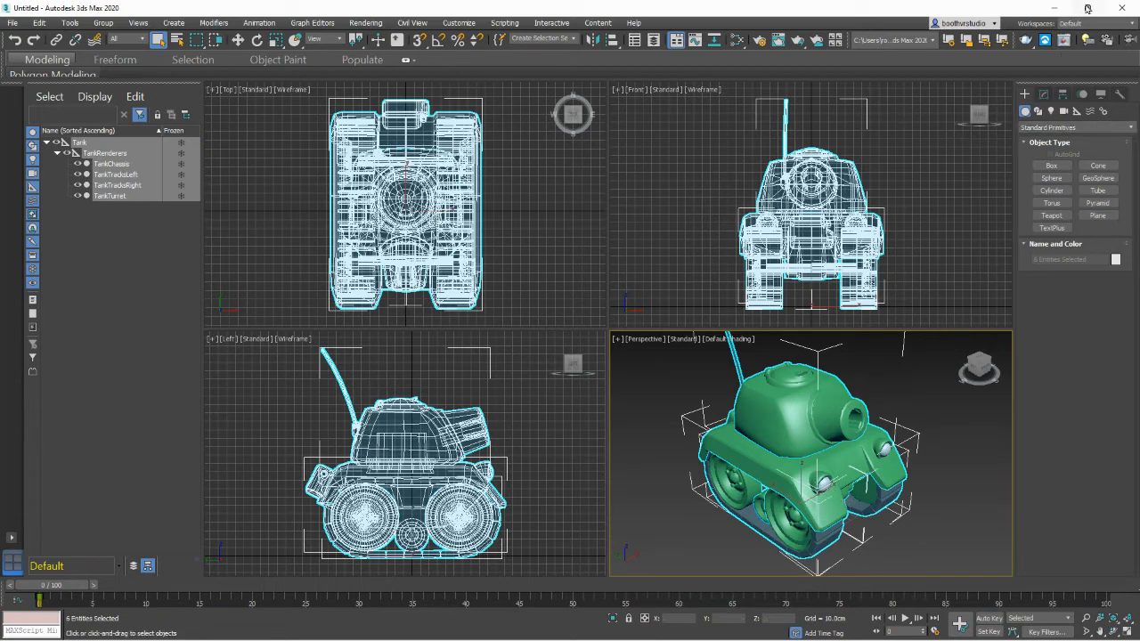
{"action": "left_click", "coordinate": [1054, 8]}
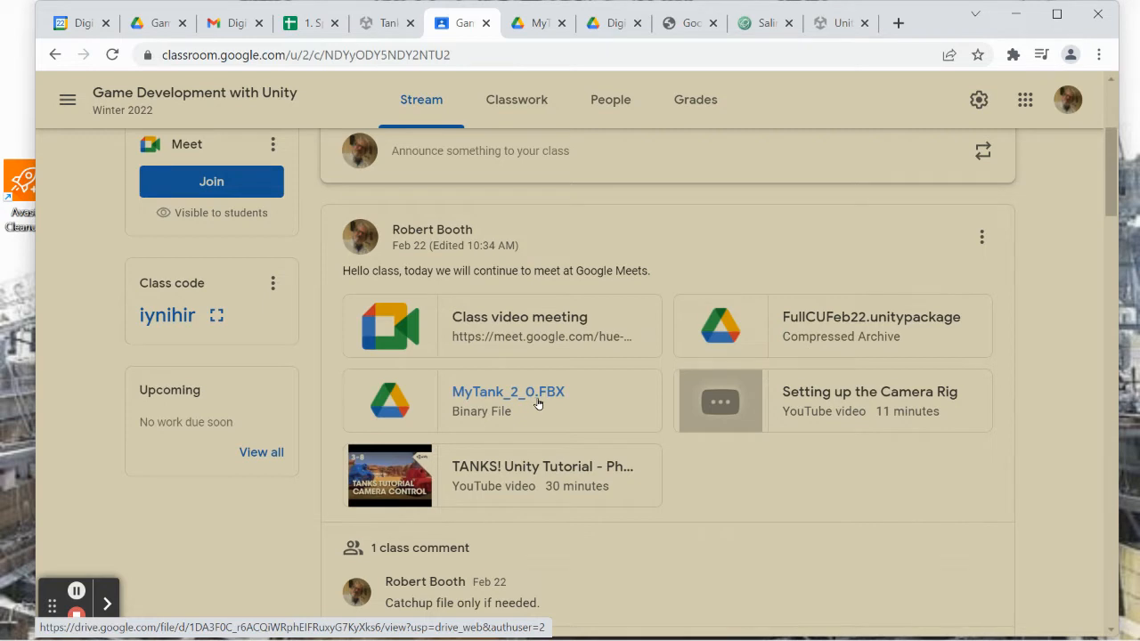
- Download MyTank_2_0.FBX from the class post and switch to the Tanks_For_Video project in Unity
{"action": "left_click", "coordinate": [489, 394]}
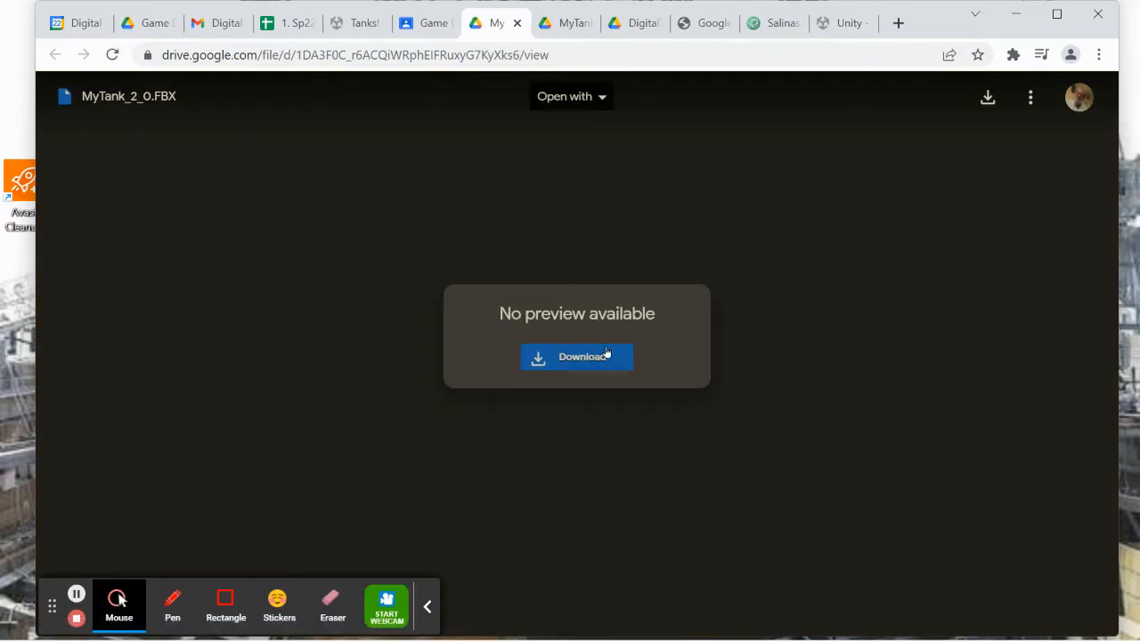
{"action": "left_click", "coordinate": [601, 355]}
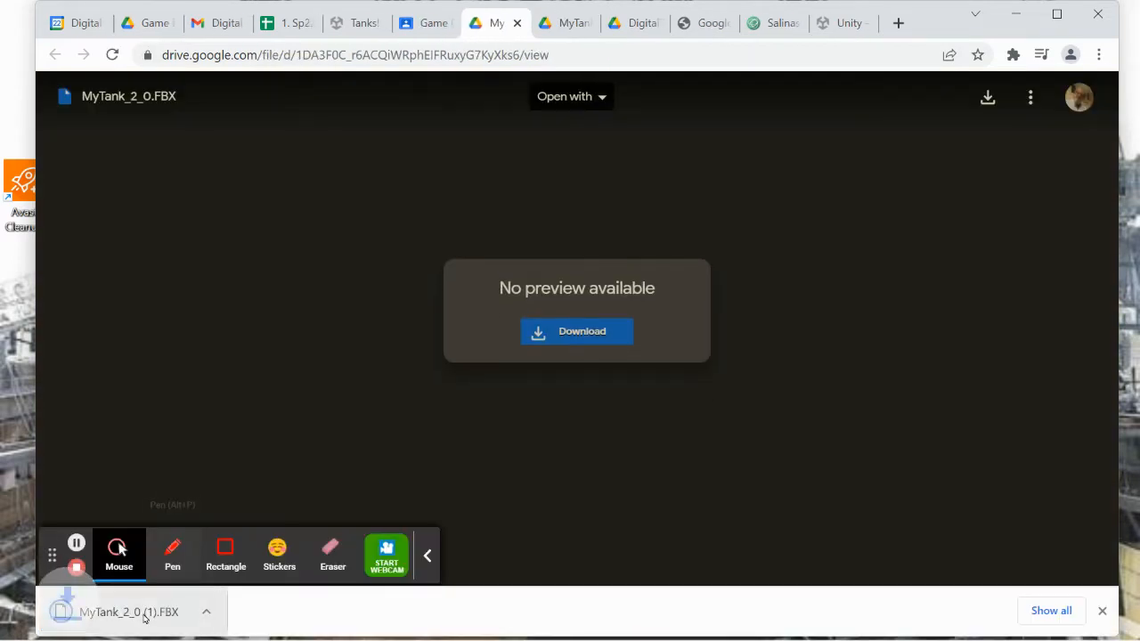
{"action": "mouse_move", "coordinate": [319, 627]}
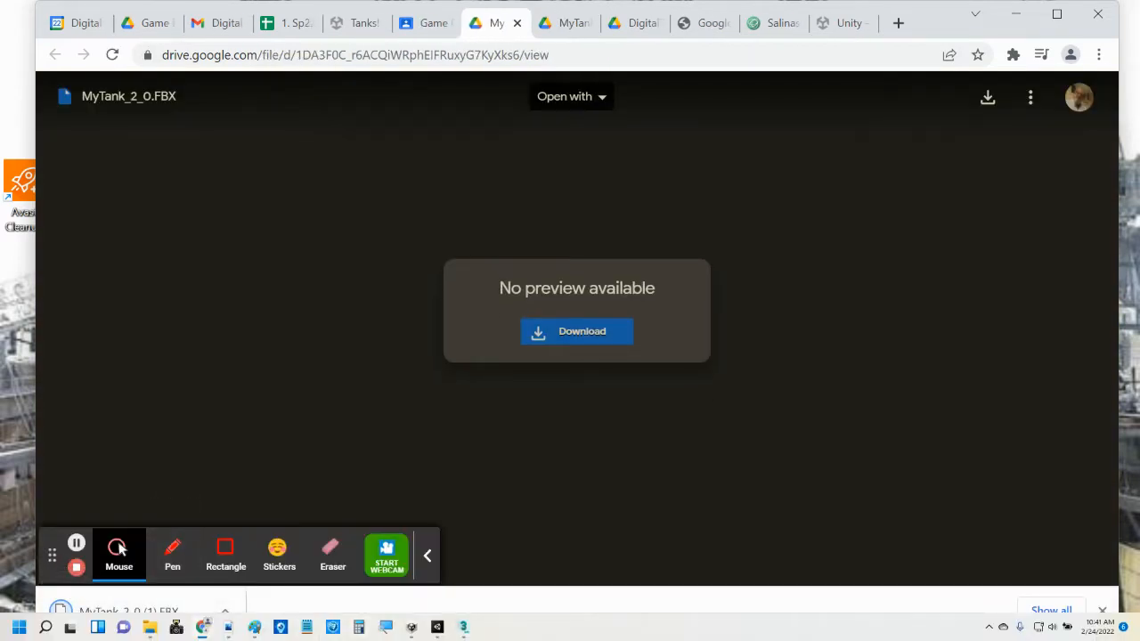
{"action": "mouse_move", "coordinate": [462, 627]}
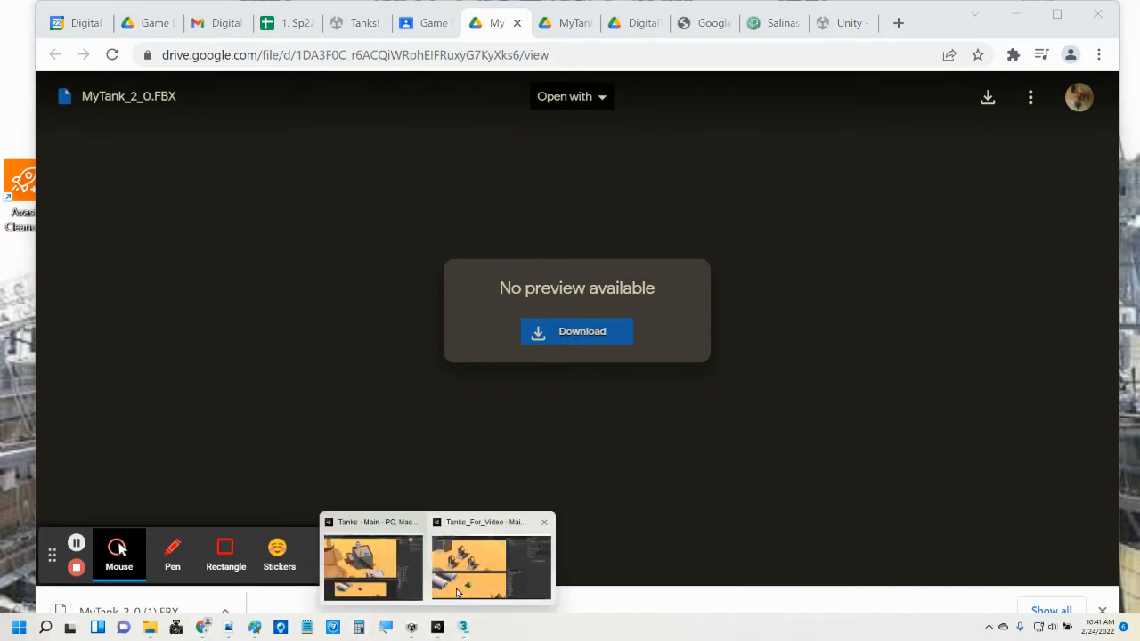
{"action": "left_click", "coordinate": [492, 557]}
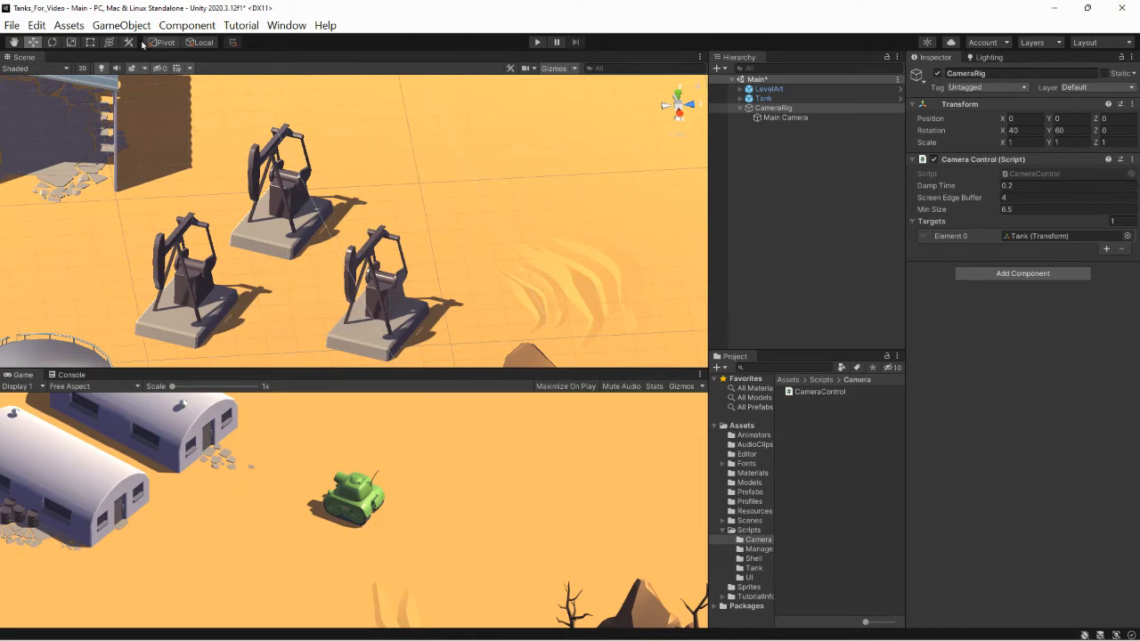
- Import the MyTank_2_0 (1) file from the Downloads folder as a new asset
{"action": "left_click", "coordinate": [68, 24]}
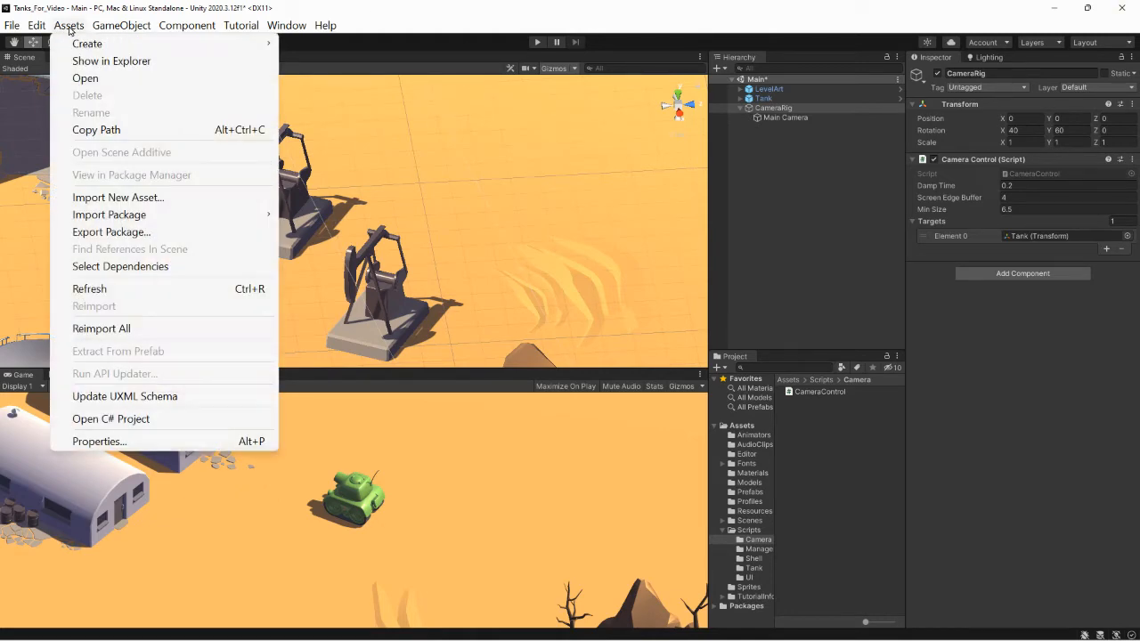
{"action": "left_click", "coordinate": [142, 197]}
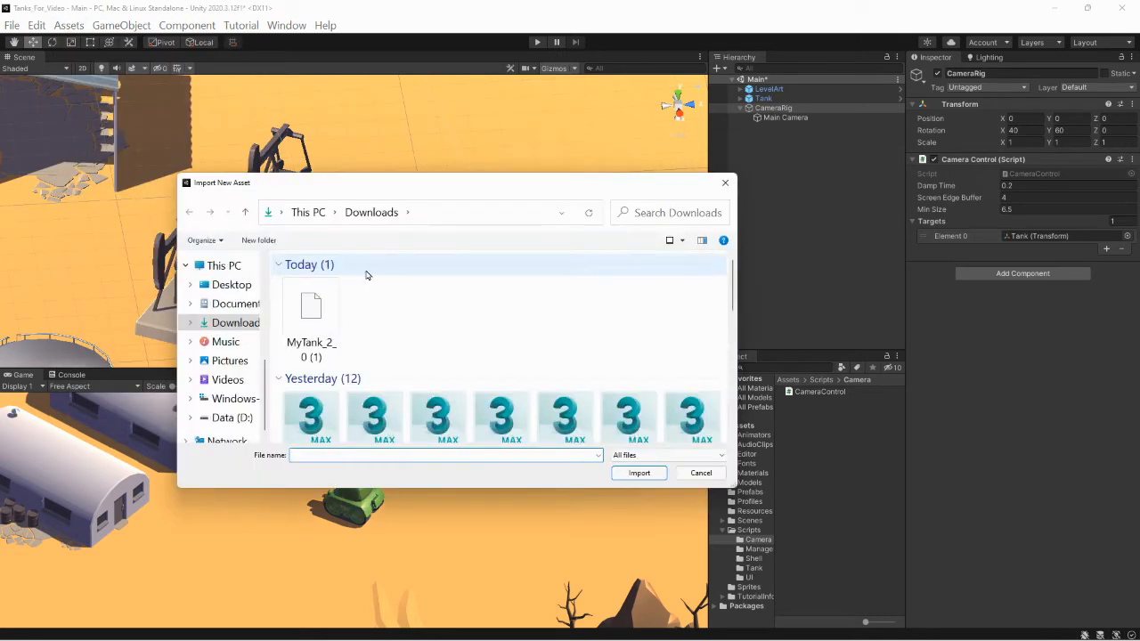
{"action": "left_click", "coordinate": [237, 325]}
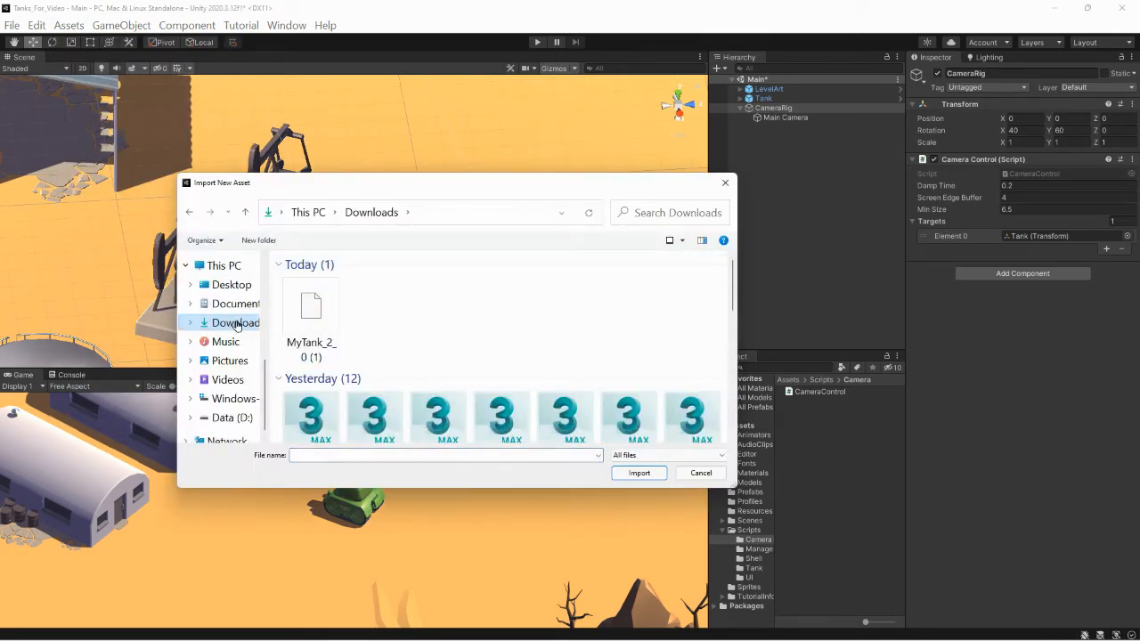
{"action": "left_click", "coordinate": [312, 314]}
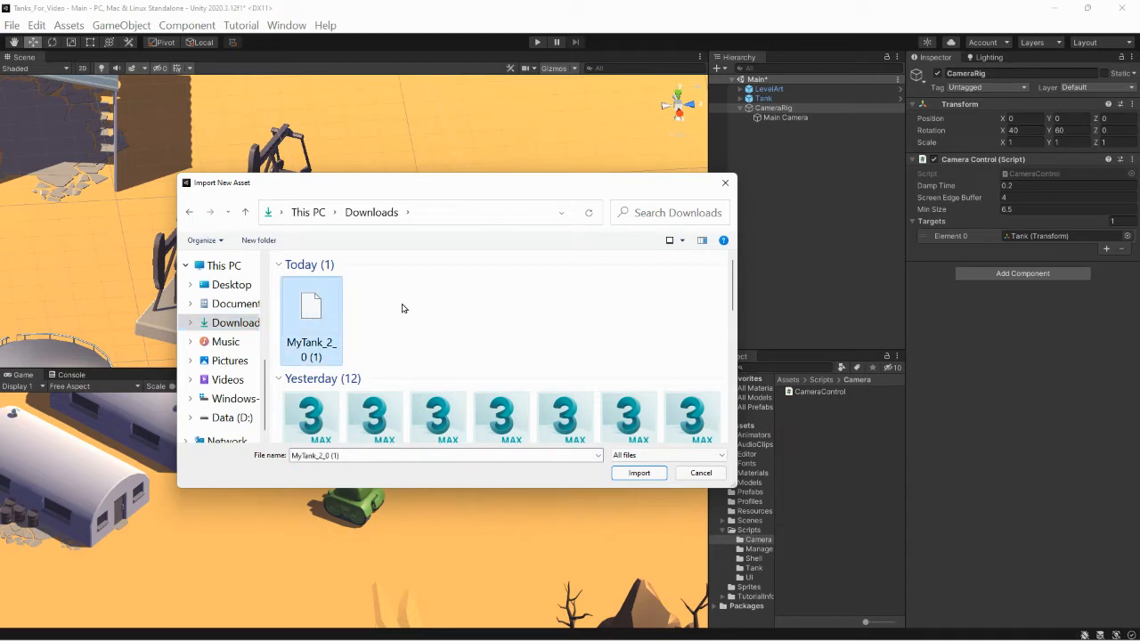
{"action": "left_click", "coordinate": [640, 473]}
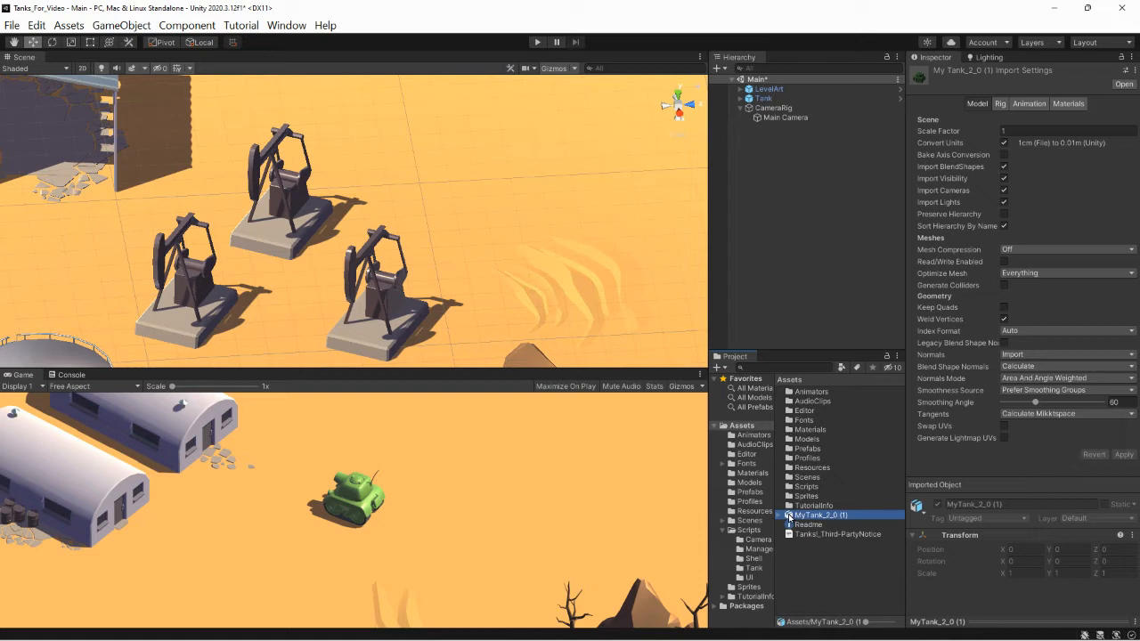
- Move the imported MyTank_2_0 (1) asset into the Models folder and open that folder
{"action": "left_click_drag", "start_coordinate": [788, 516], "coordinate": [791, 442]}
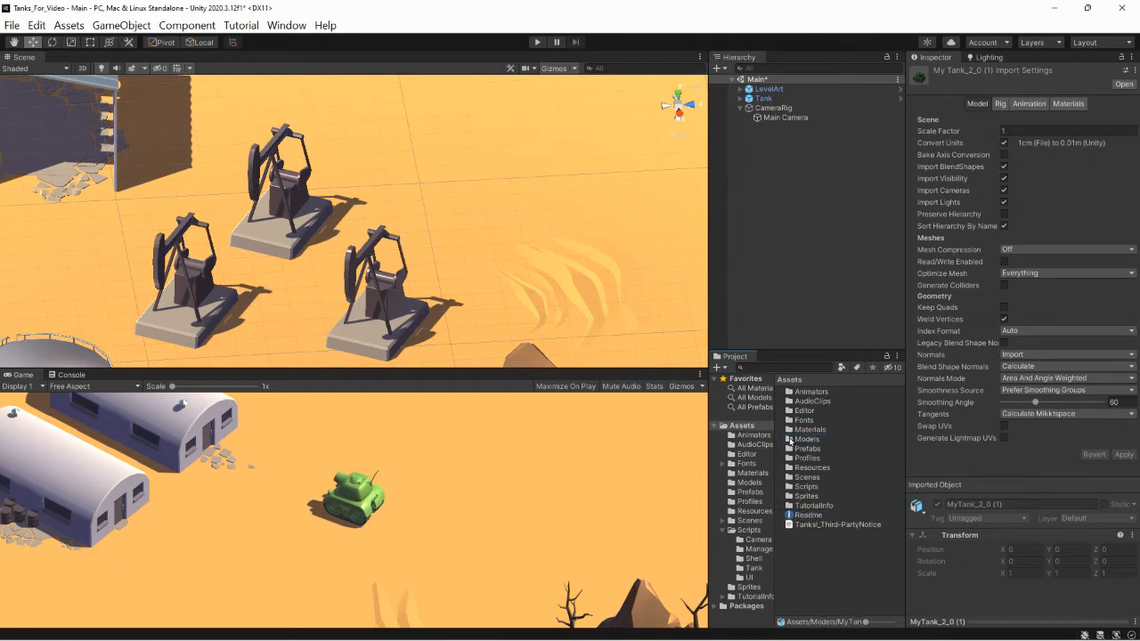
{"action": "double_click", "coordinate": [788, 439]}
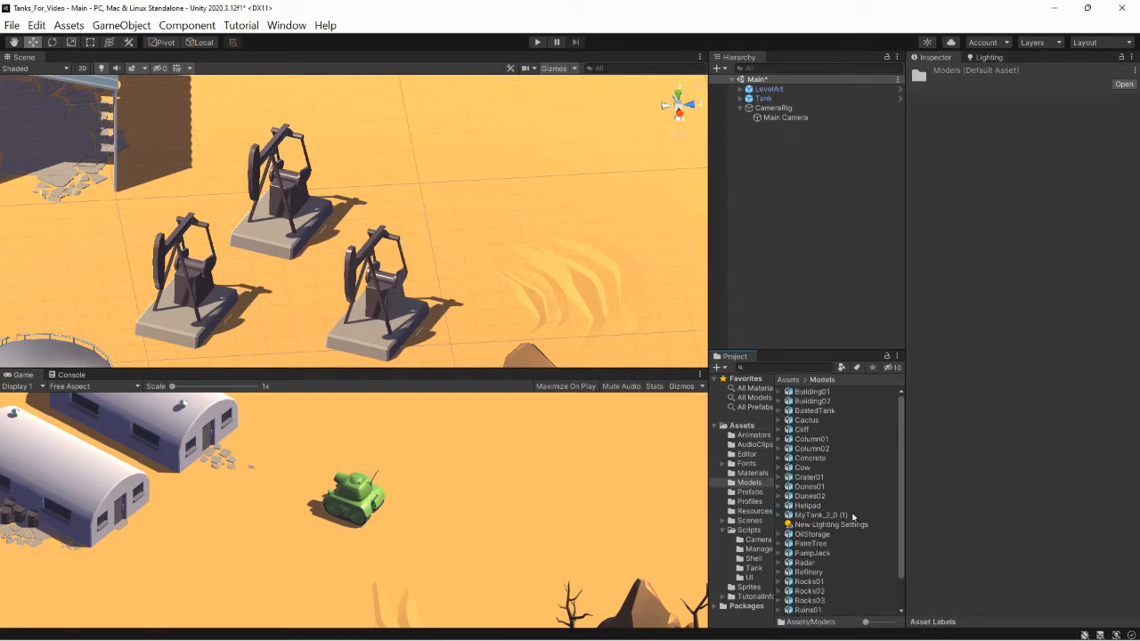
- Add the MyTank_2_0 (1) model to the Main scene and set its X position to 5
{"action": "scroll", "coordinate": [842, 533], "scroll_direction": "down", "scroll_amount": 2}
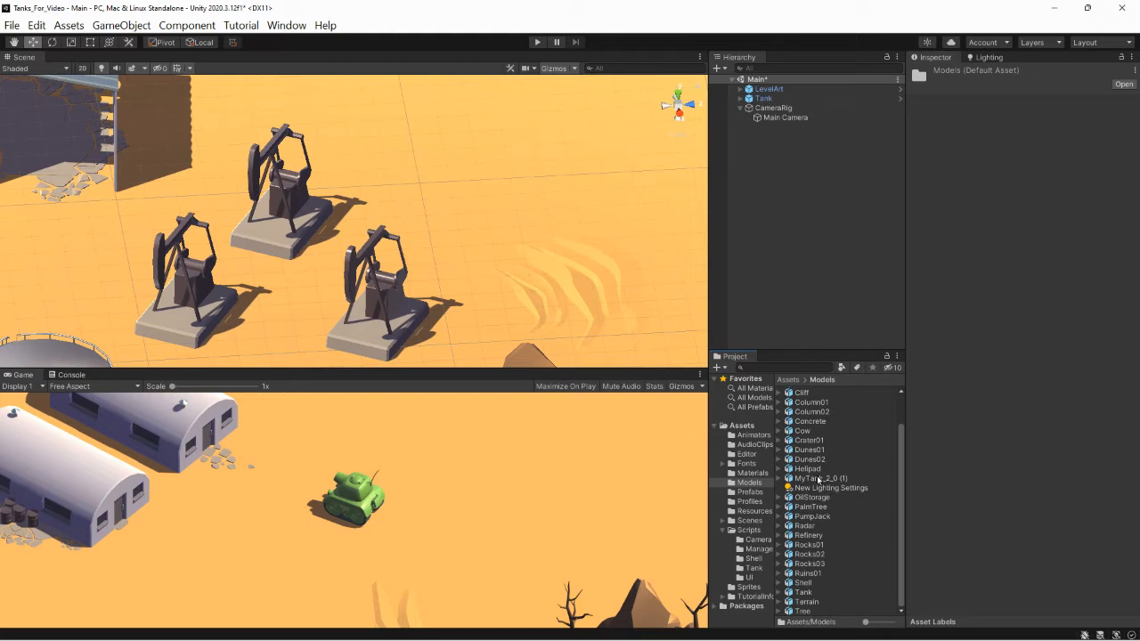
{"action": "left_click", "coordinate": [821, 479]}
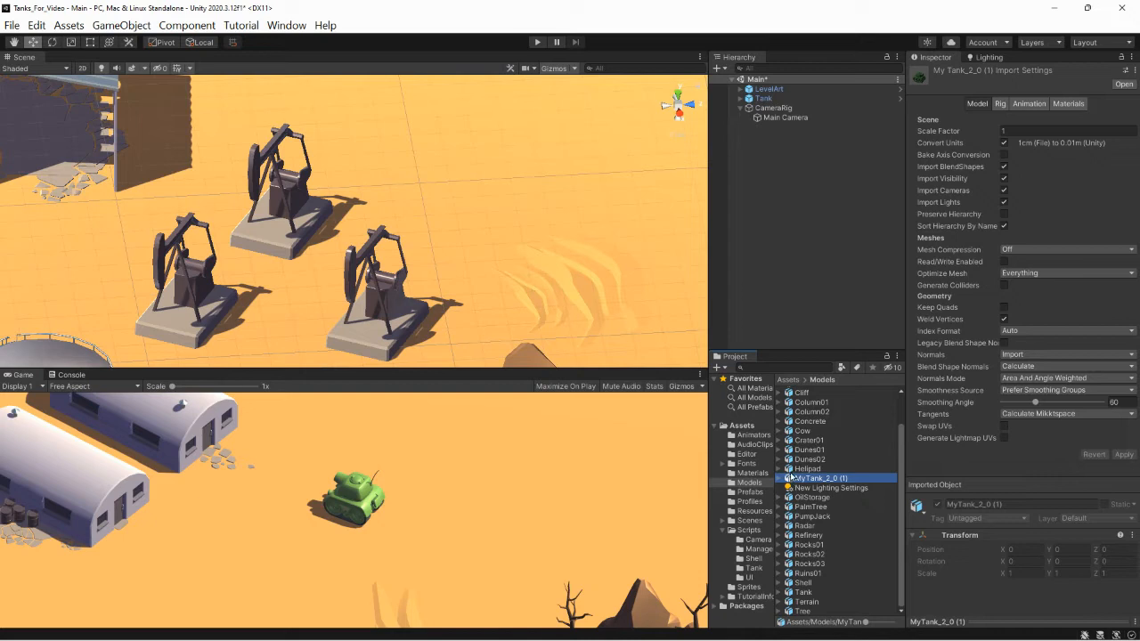
{"action": "left_click_drag", "start_coordinate": [791, 477], "coordinate": [787, 244]}
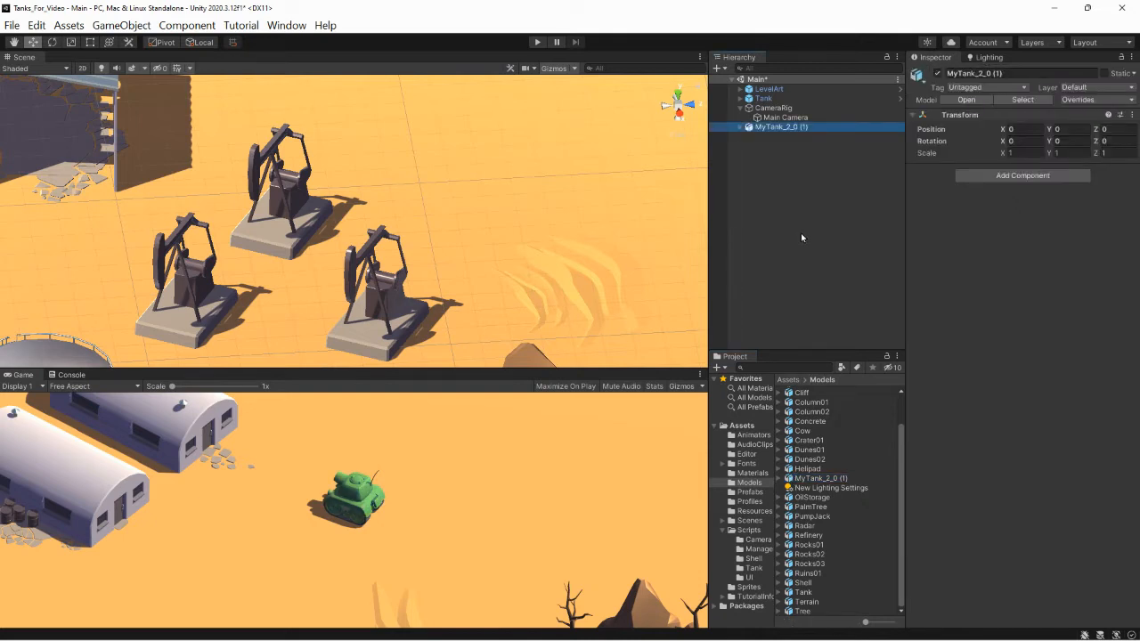
{"action": "left_click", "coordinate": [1020, 129]}
{"action": "type", "text": "5"}
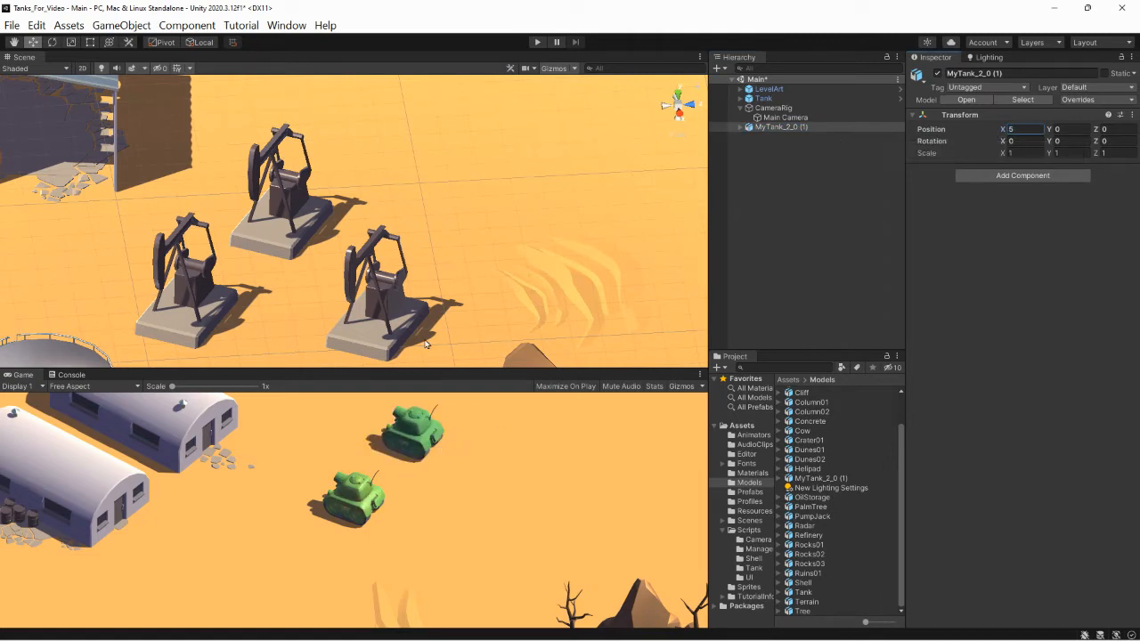
- Frame MyTank_2_0 (1) in the Scene view and compare it with the original tank from several angles
{"action": "left_click", "coordinate": [775, 127]}
{"action": "double_click", "coordinate": [757, 130]}
{"action": "scroll", "coordinate": [445, 225], "scroll_direction": "down", "scroll_amount": 3}
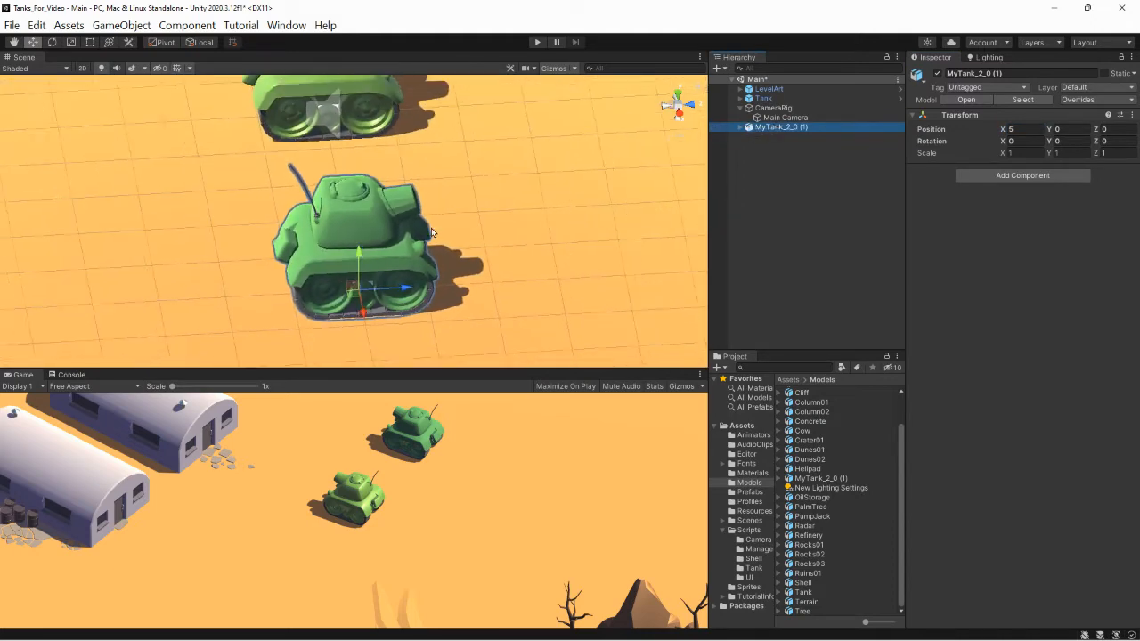
{"action": "scroll", "coordinate": [429, 232], "scroll_direction": "down", "scroll_amount": 5}
{"action": "middle_click_drag", "start_coordinate": [419, 214], "coordinate": [433, 243]}
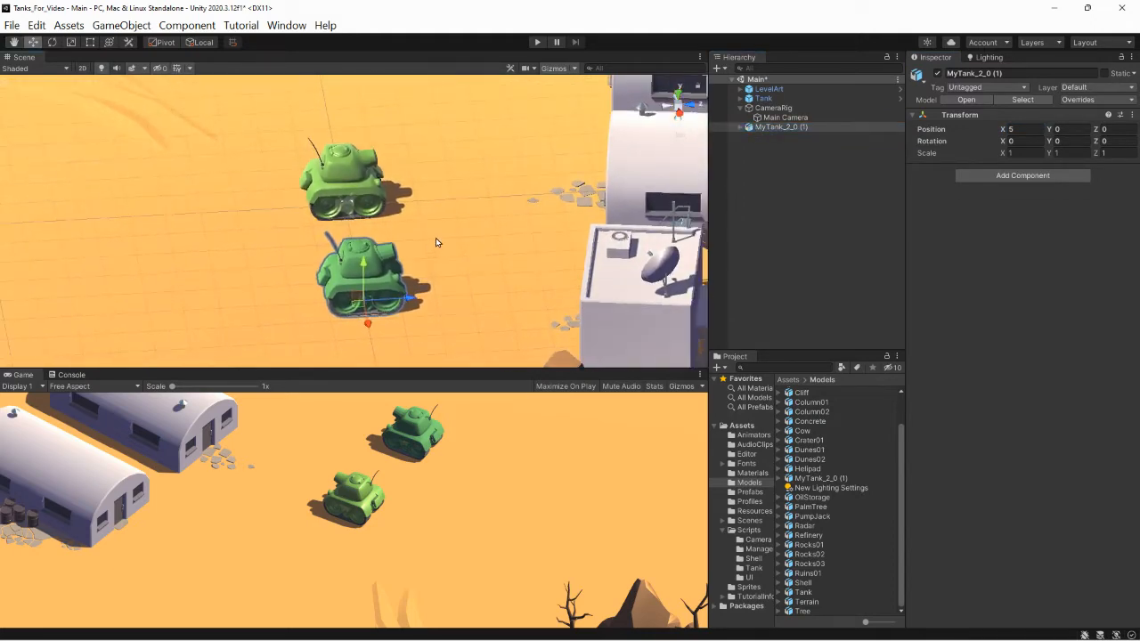
{"action": "left_click_drag", "start_coordinate": [435, 242], "coordinate": [406, 206], "text": "alt"}
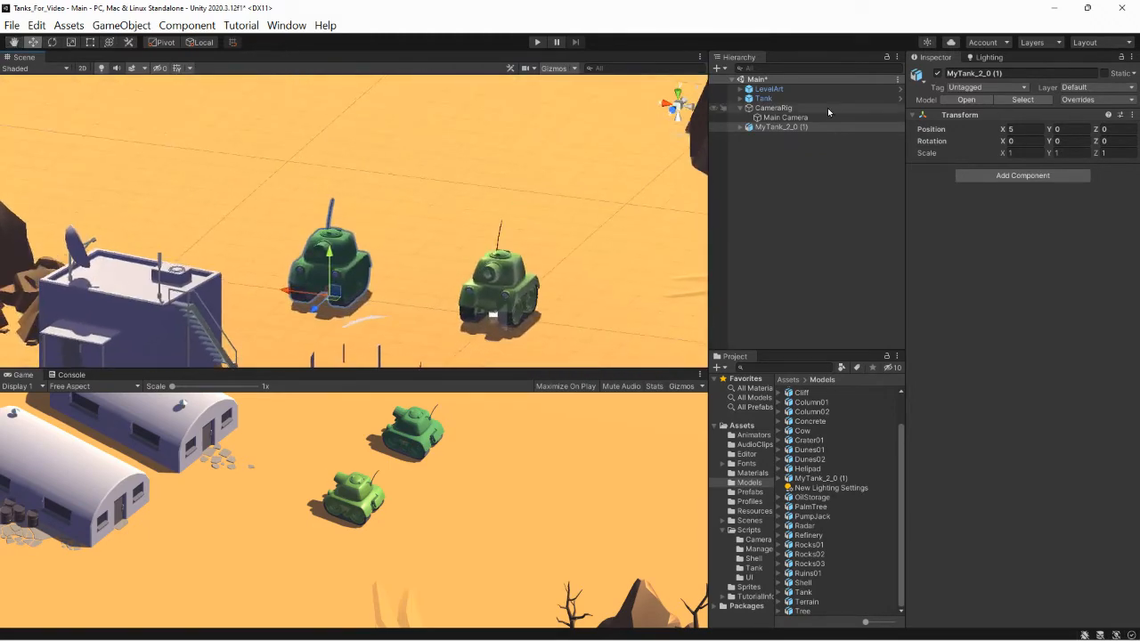
- Expand the original Tank and its TankRenderers group, and compare Tank's components with those of MyTank_2_0 (1)
{"action": "left_click", "coordinate": [740, 99]}
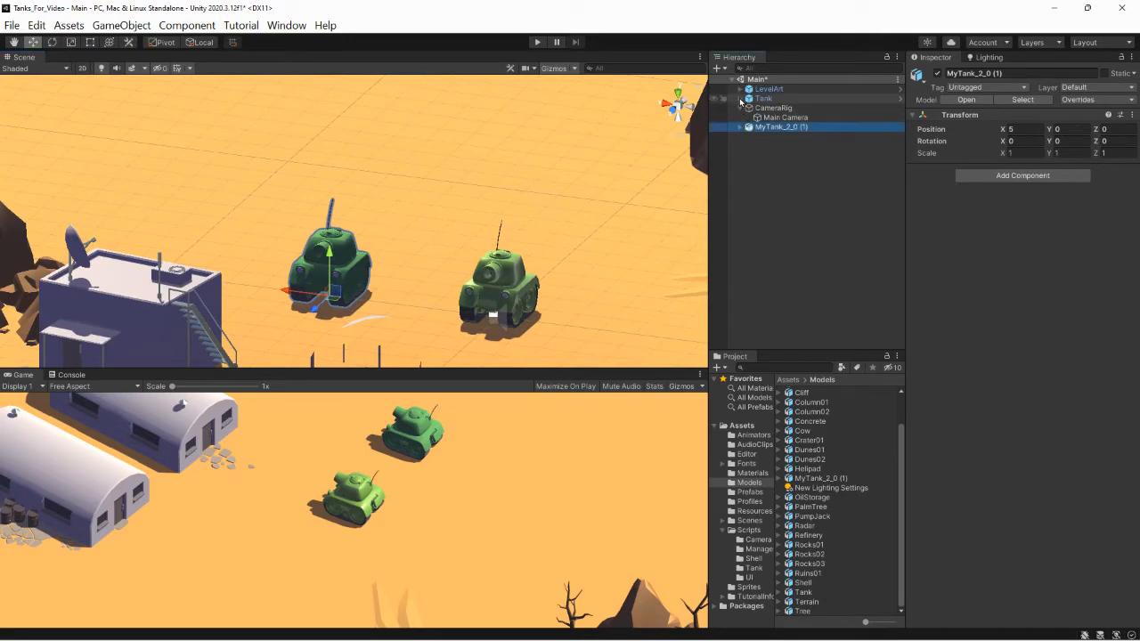
{"action": "left_click", "coordinate": [746, 108]}
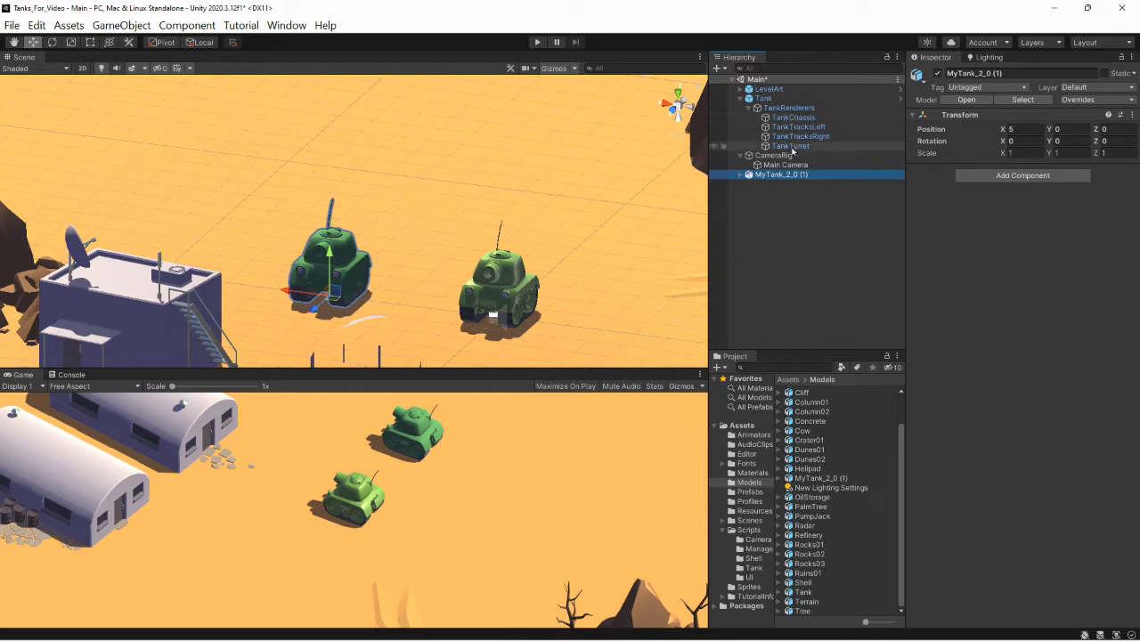
{"action": "left_click", "coordinate": [764, 98]}
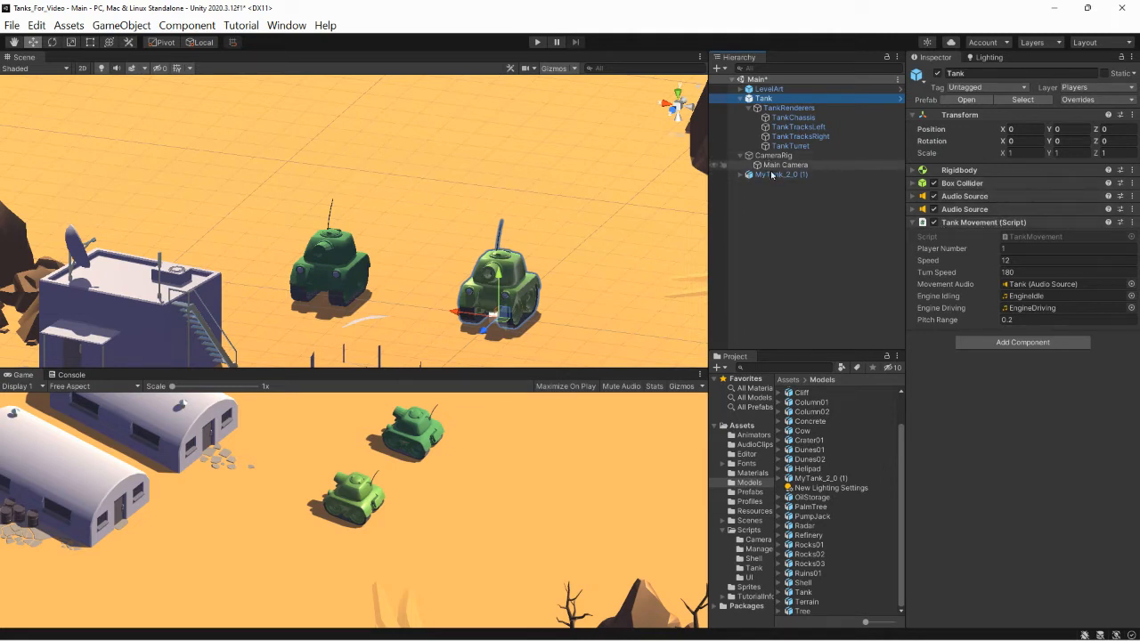
{"action": "left_click", "coordinate": [771, 176]}
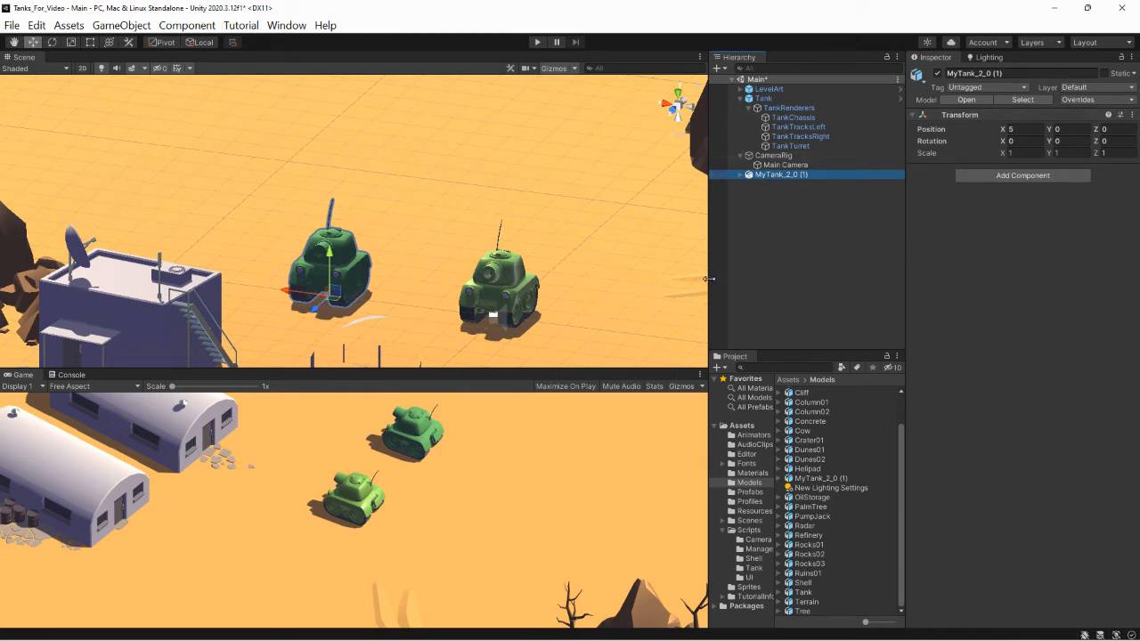
- Widen the Hierarchy and expand MyTank_2_0 (1) along with its nested Tank and TankRenderers groups
{"action": "left_click_drag", "start_coordinate": [708, 279], "coordinate": [649, 267]}
{"action": "left_click", "coordinate": [680, 175]}
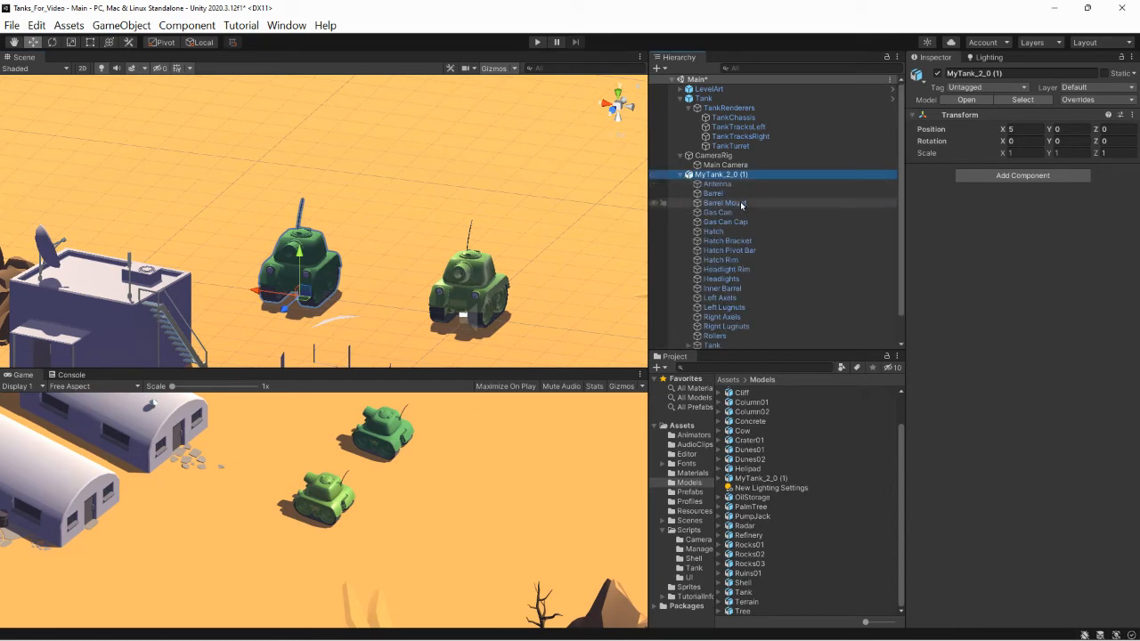
{"action": "scroll", "coordinate": [737, 267], "scroll_direction": "down", "scroll_amount": 1}
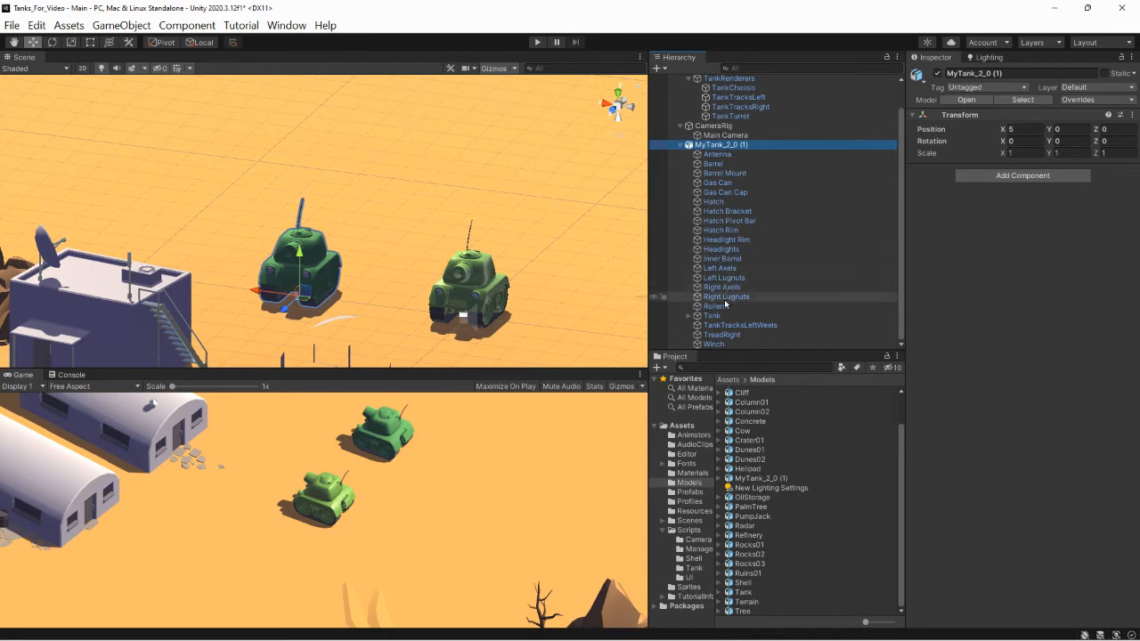
{"action": "left_click", "coordinate": [689, 316]}
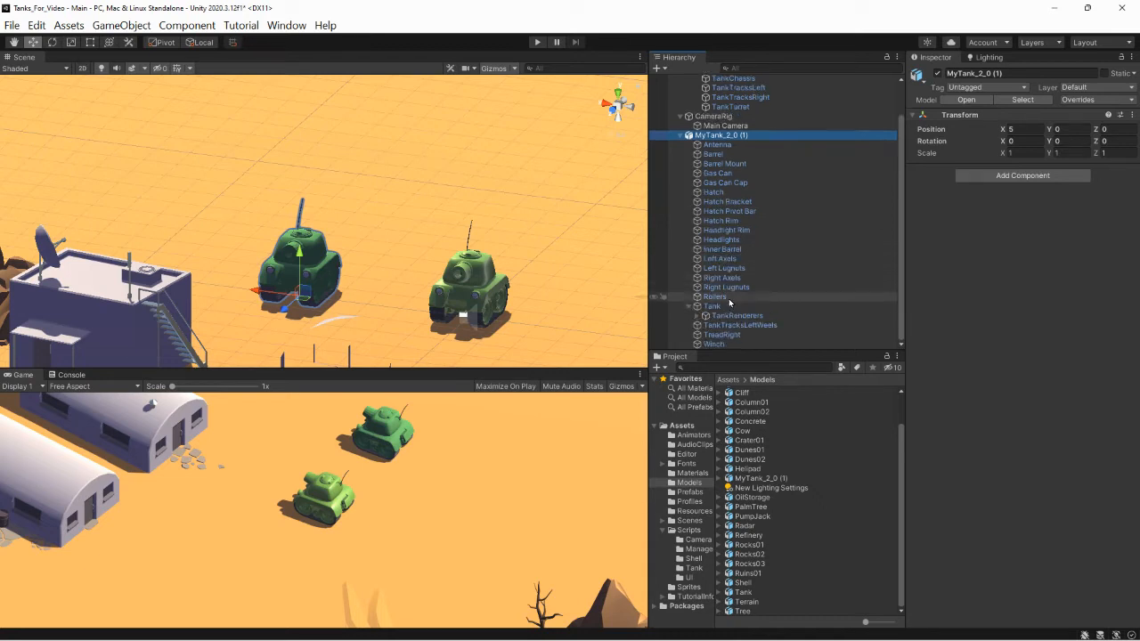
{"action": "left_click", "coordinate": [698, 316]}
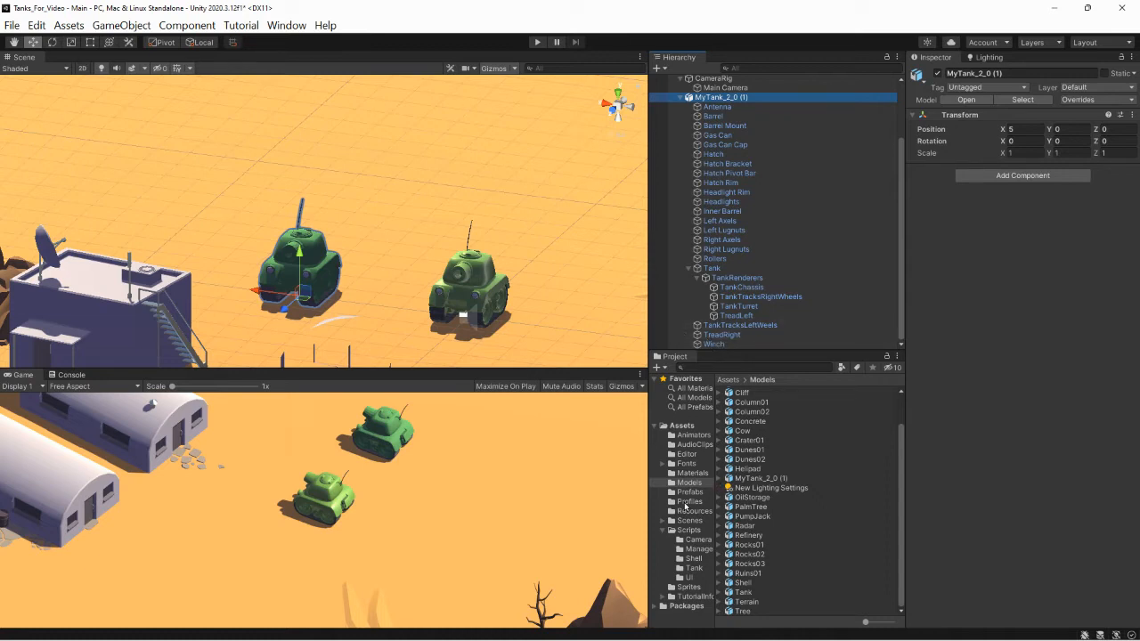
- Open the project's Materials folder and display the materials as preview thumbnails
{"action": "left_click", "coordinate": [690, 473]}
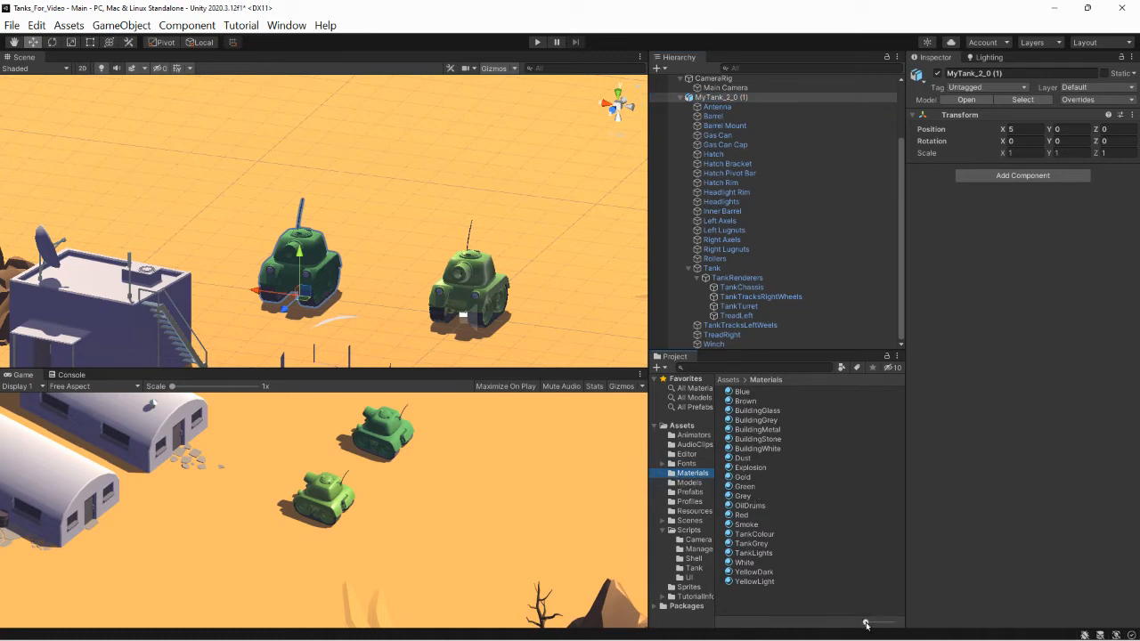
{"action": "left_click_drag", "start_coordinate": [865, 624], "coordinate": [872, 622]}
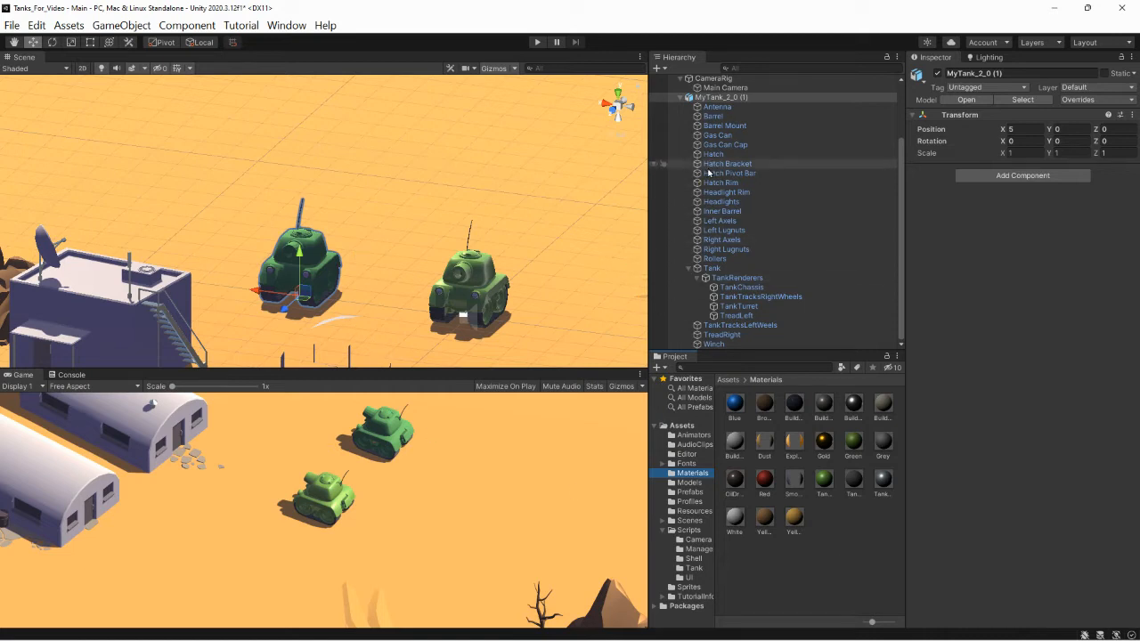
- Enlarge the Scene view vertically and frame MyTank_2_0 (1) close up in it
{"action": "double_click", "coordinate": [719, 97]}
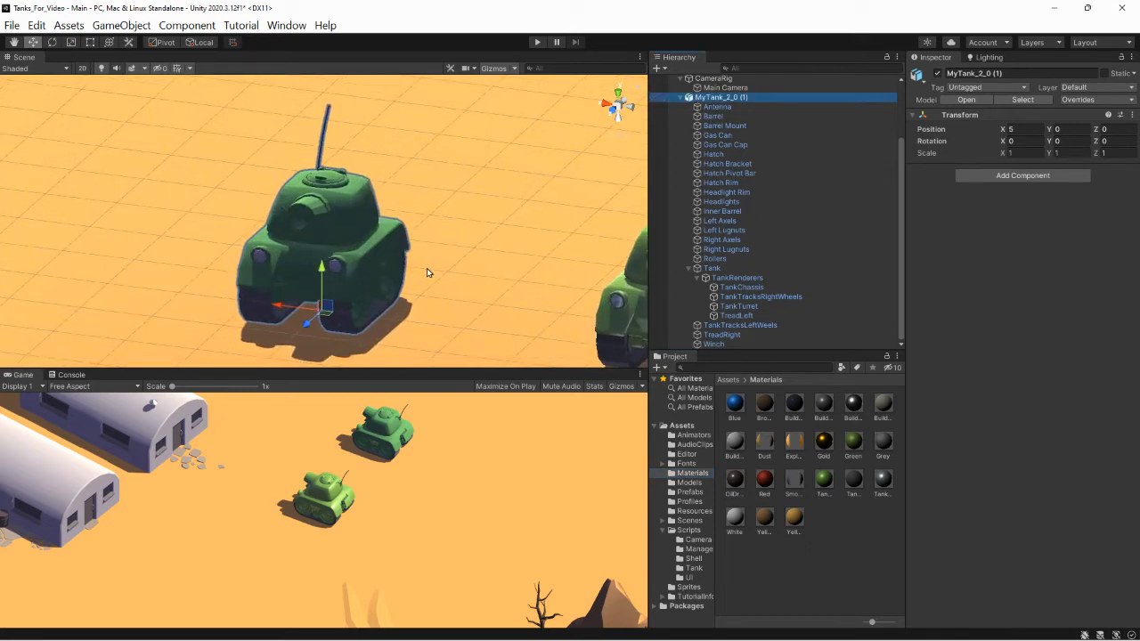
{"action": "left_click_drag", "start_coordinate": [431, 366], "coordinate": [431, 484]}
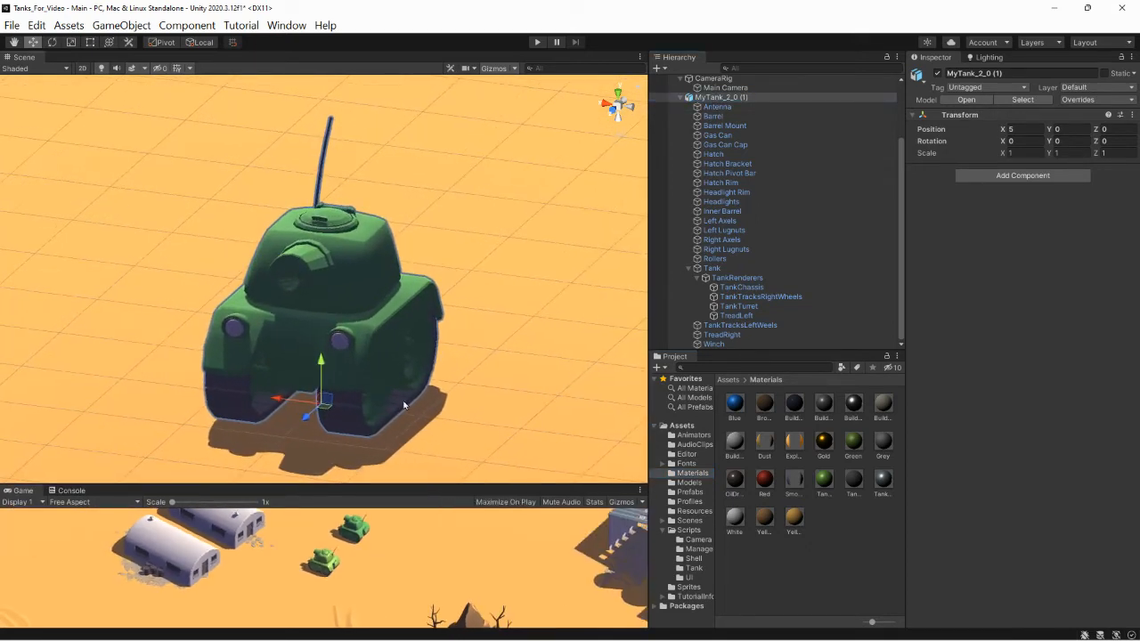
{"action": "double_click", "coordinate": [718, 98]}
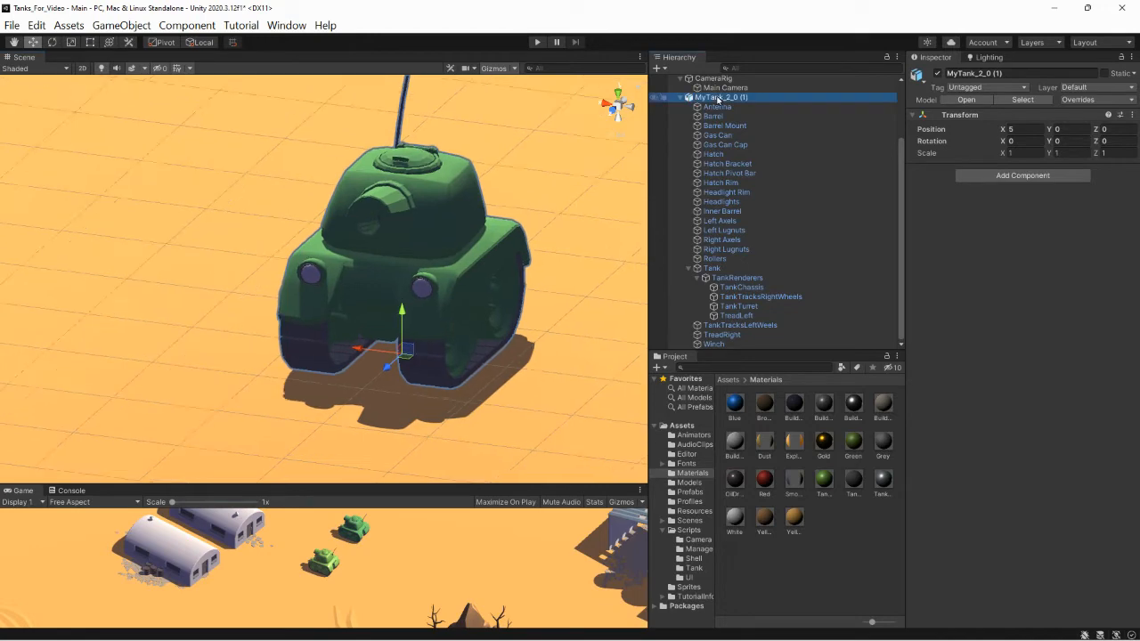
{"action": "scroll", "coordinate": [448, 196], "scroll_direction": "down", "scroll_amount": 2}
{"action": "scroll", "coordinate": [437, 288], "scroll_direction": "down", "scroll_amount": 8}
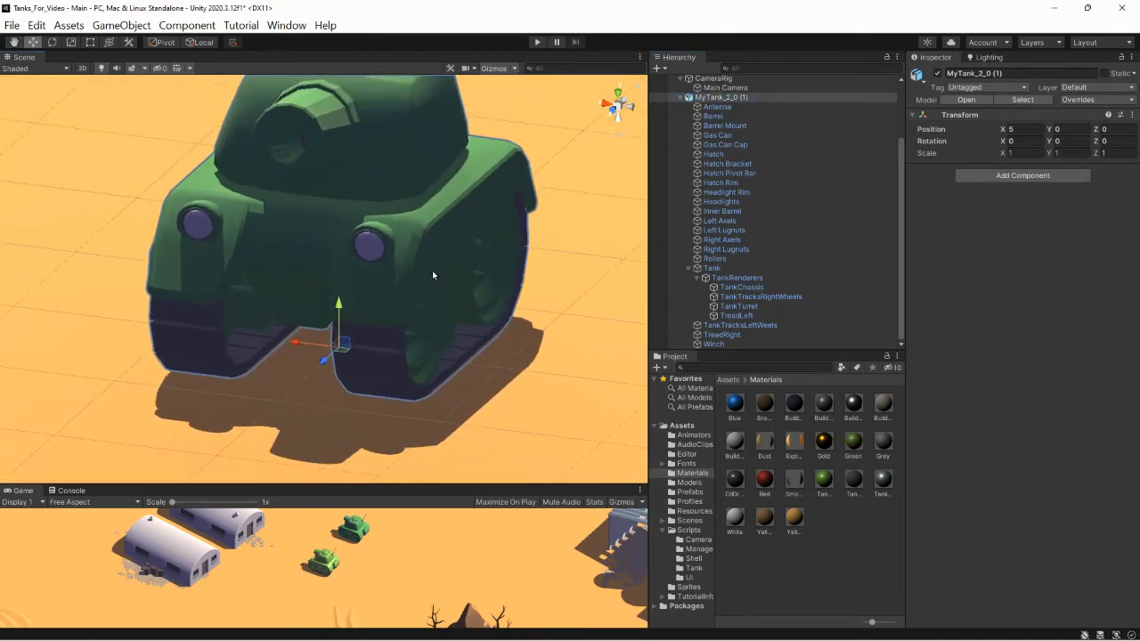
- Collapse the original Tank in the Hierarchy and hide LevelArt and the original Tank in the Scene view
{"action": "scroll", "coordinate": [427, 270], "scroll_direction": "down", "scroll_amount": 5}
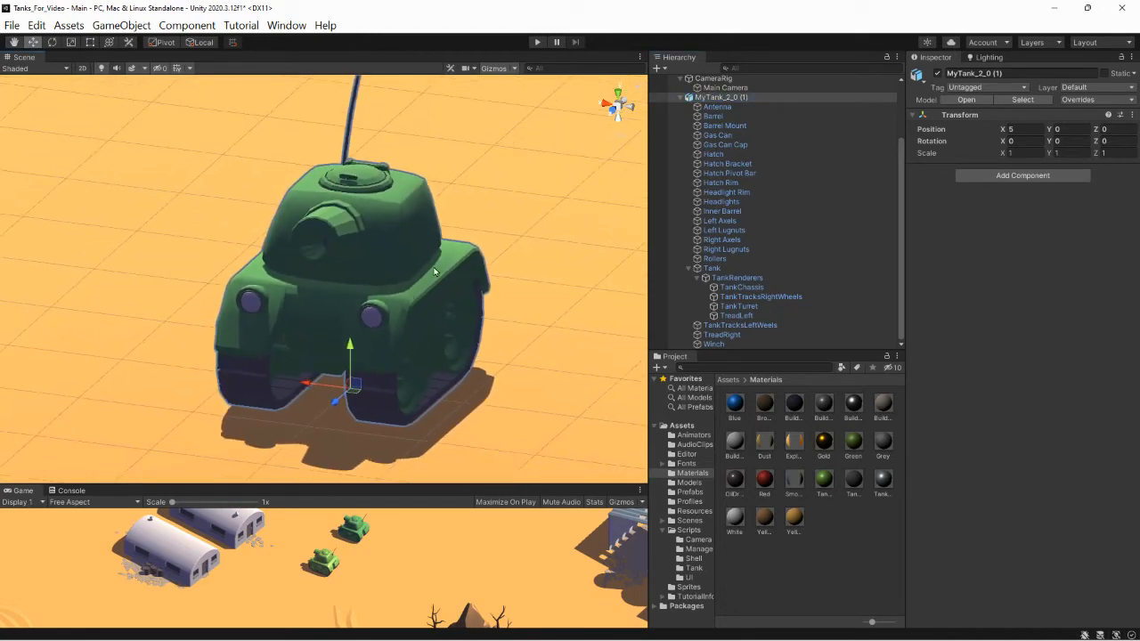
{"action": "scroll", "coordinate": [698, 143], "scroll_direction": "up", "scroll_amount": 3}
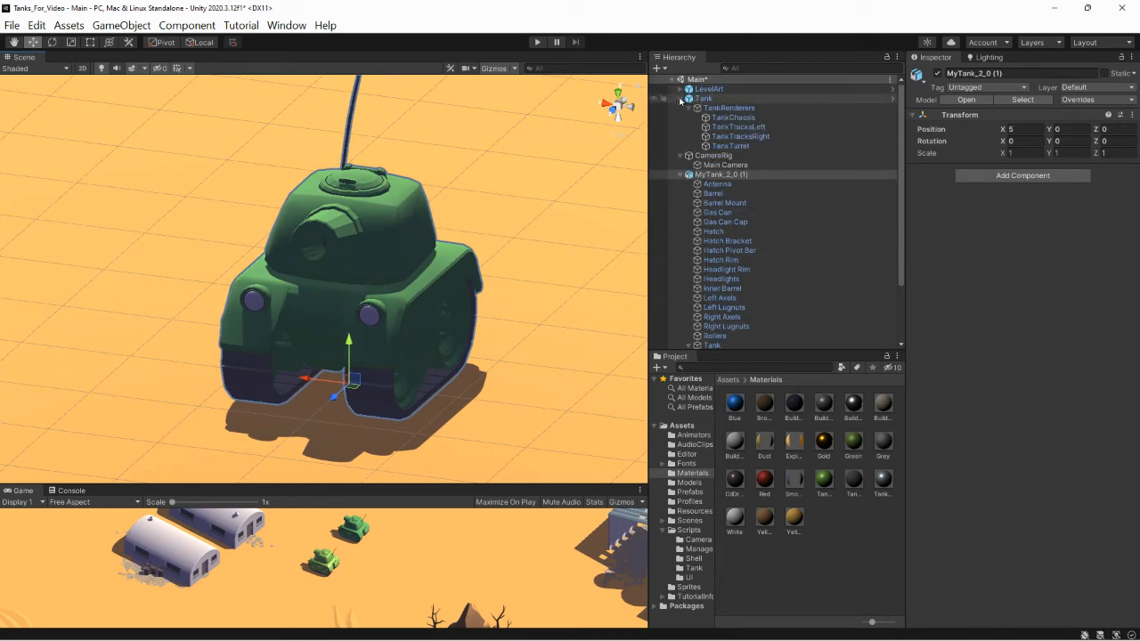
{"action": "left_click", "coordinate": [680, 99]}
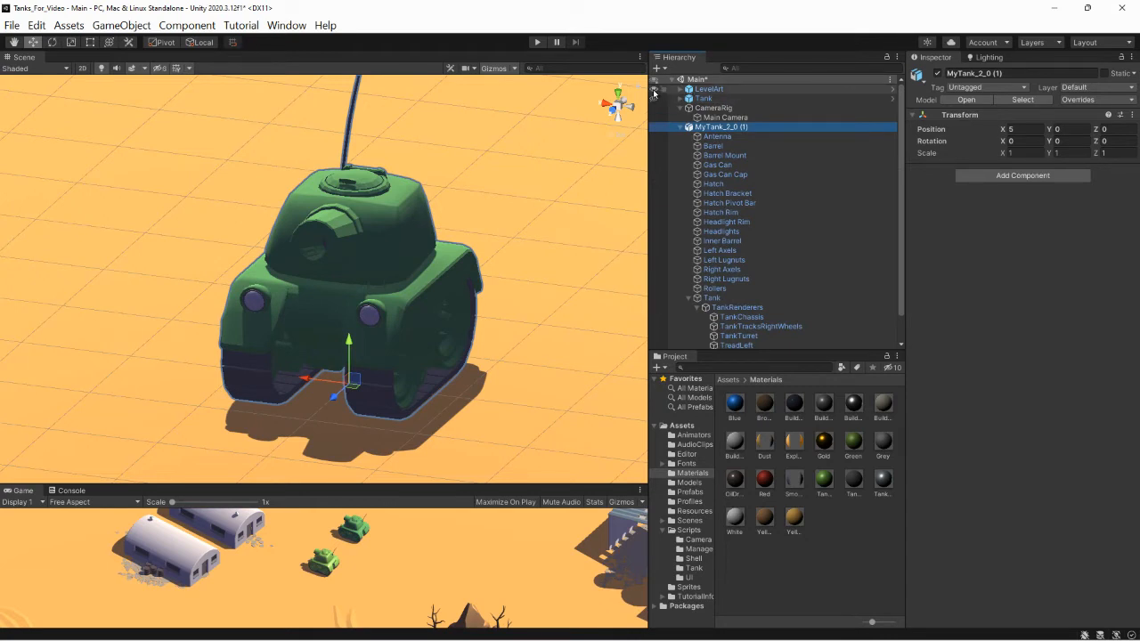
{"action": "left_click", "coordinate": [654, 89]}
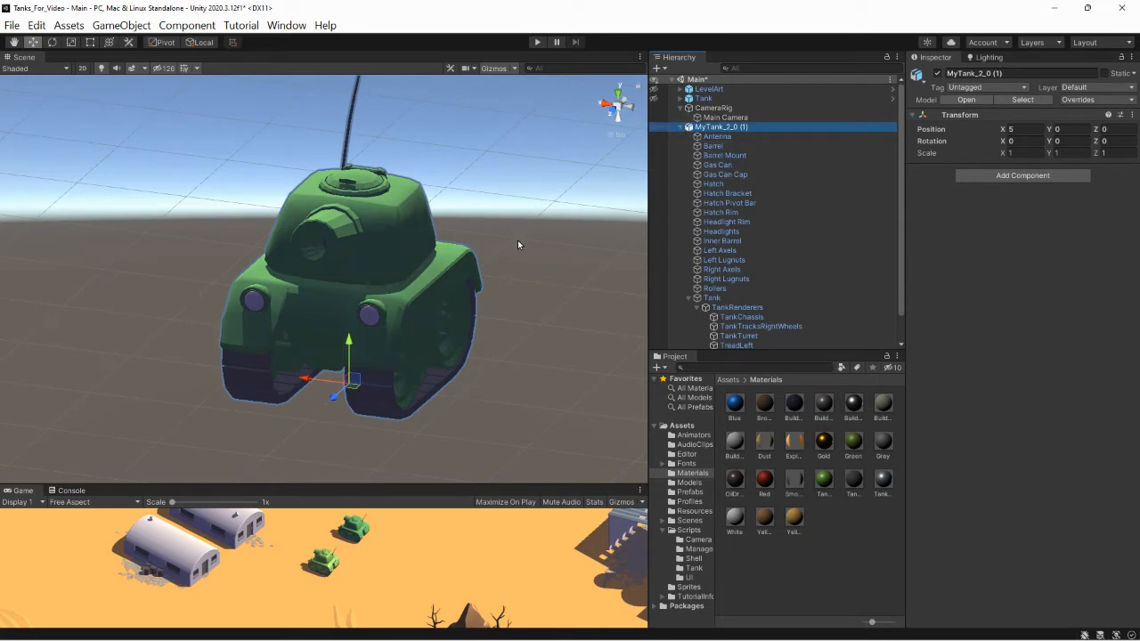
{"action": "scroll", "coordinate": [430, 234], "scroll_direction": "down", "scroll_amount": 3}
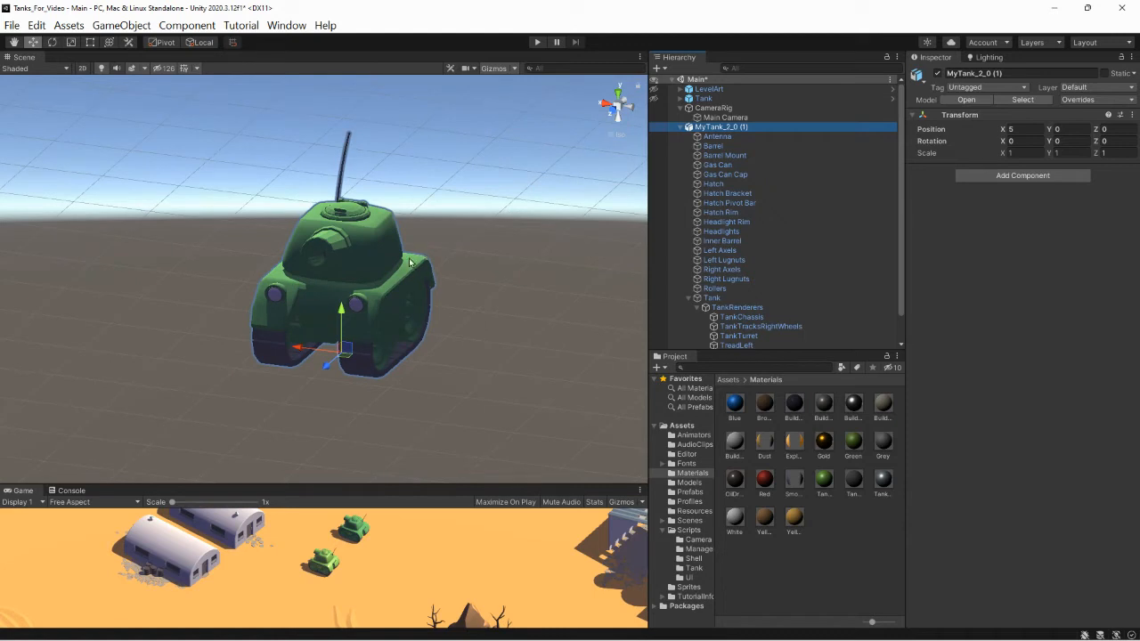
{"action": "scroll", "coordinate": [406, 266], "scroll_direction": "up", "scroll_amount": 3}
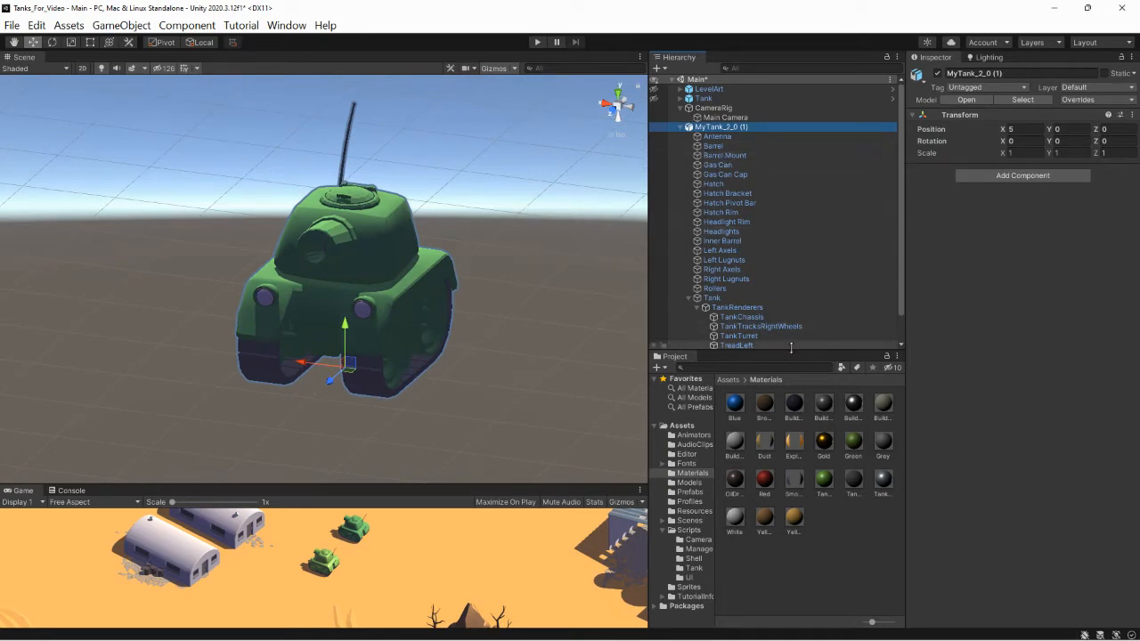
- Enlarge the Project area slightly and create a material named Light Blue in the Materials folder
{"action": "left_click_drag", "start_coordinate": [789, 348], "coordinate": [791, 331]}
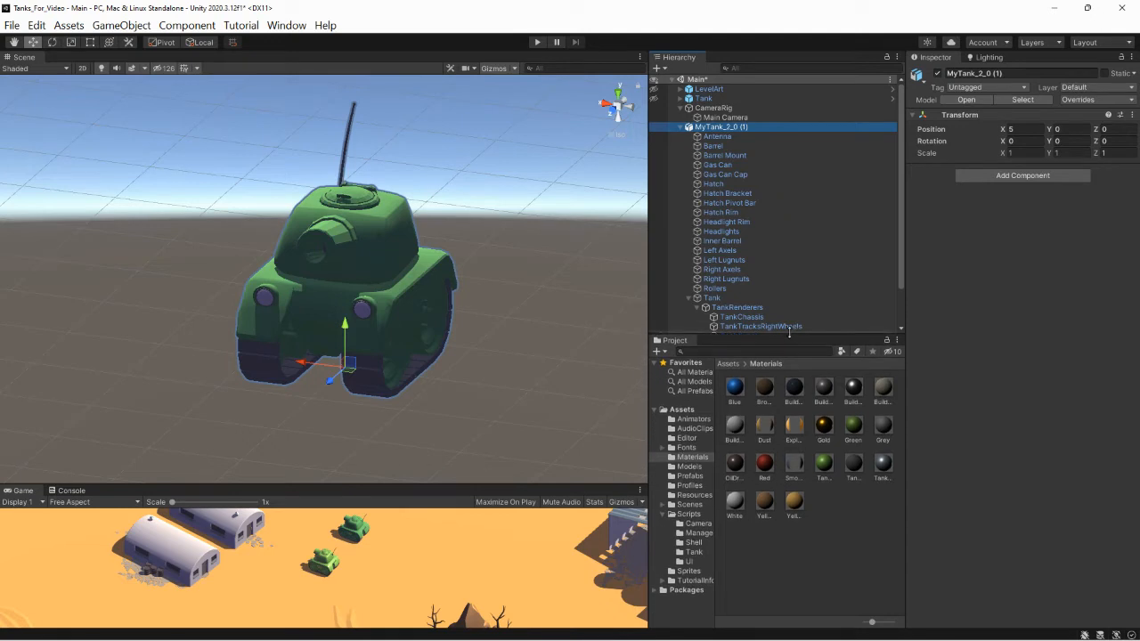
{"action": "left_click", "coordinate": [680, 459]}
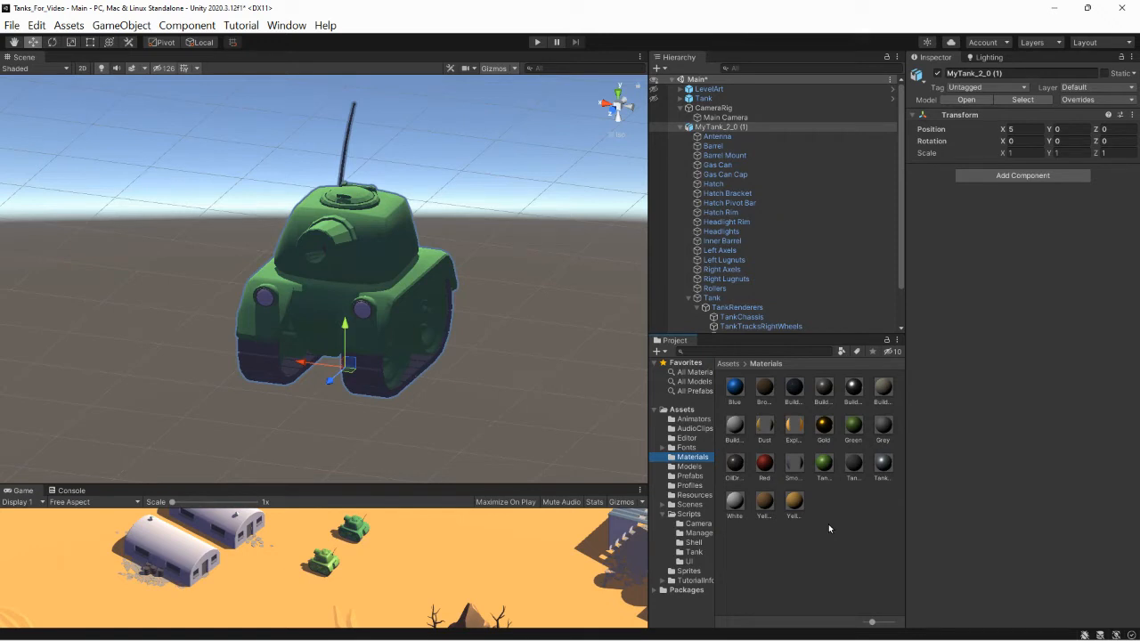
{"action": "left_click", "coordinate": [660, 352]}
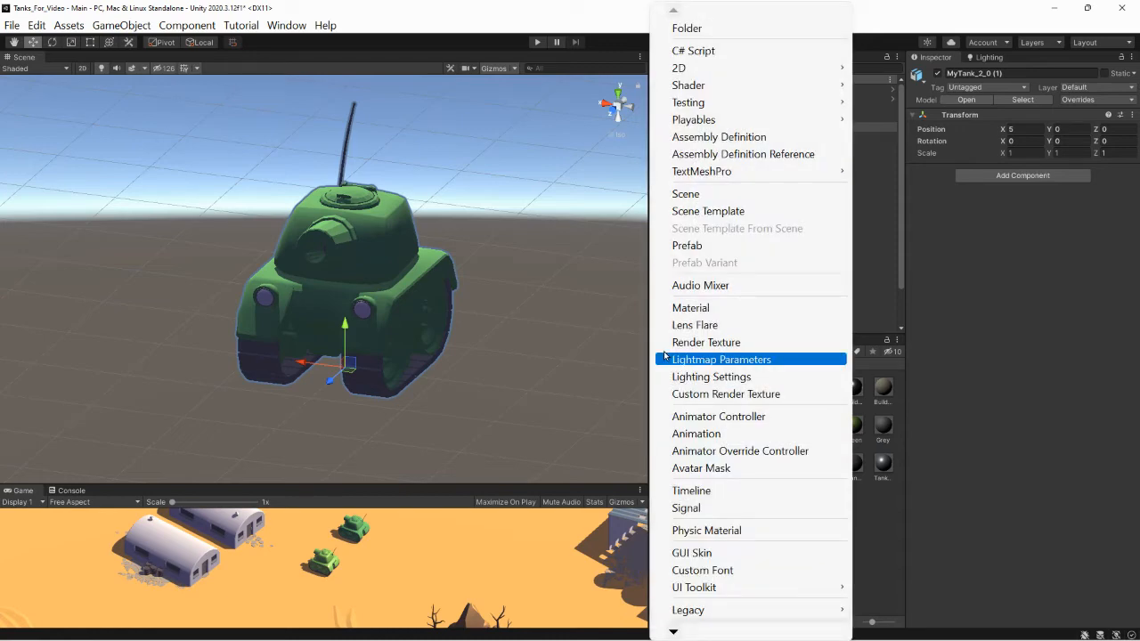
{"action": "left_click", "coordinate": [694, 308]}
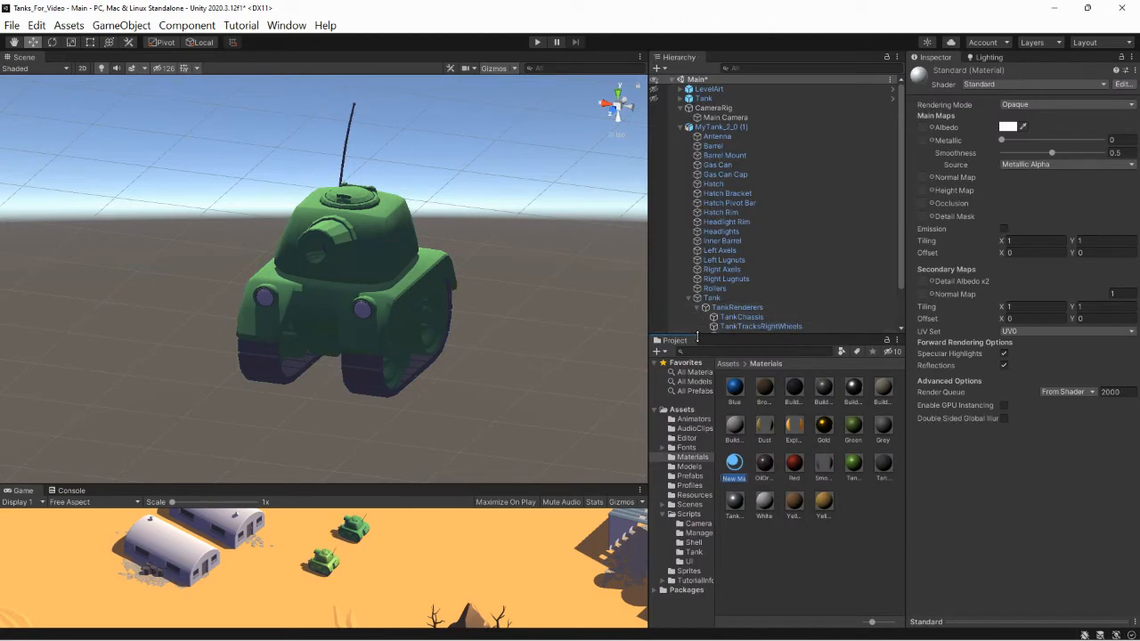
{"action": "type", "text": "Lig"}
{"action": "type", "text": "ht Blue"}
{"action": "key", "text": "Return"}
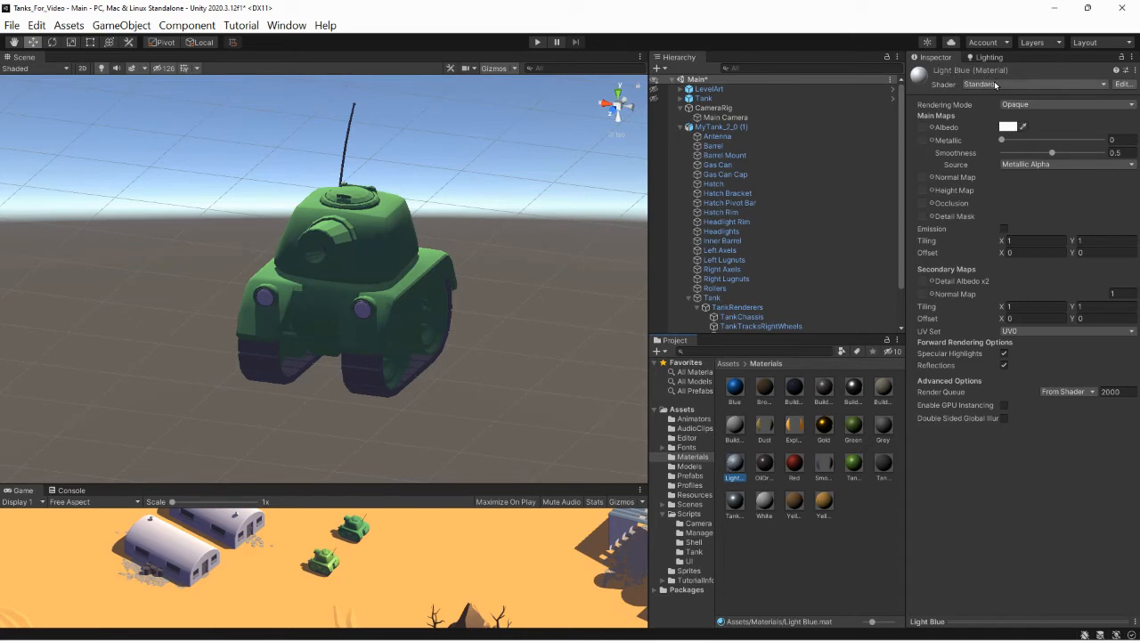
- Set the Light Blue material's albedo to the turquoise 6AF1DE and its metallic value to 0.622
{"action": "left_click", "coordinate": [1008, 127]}
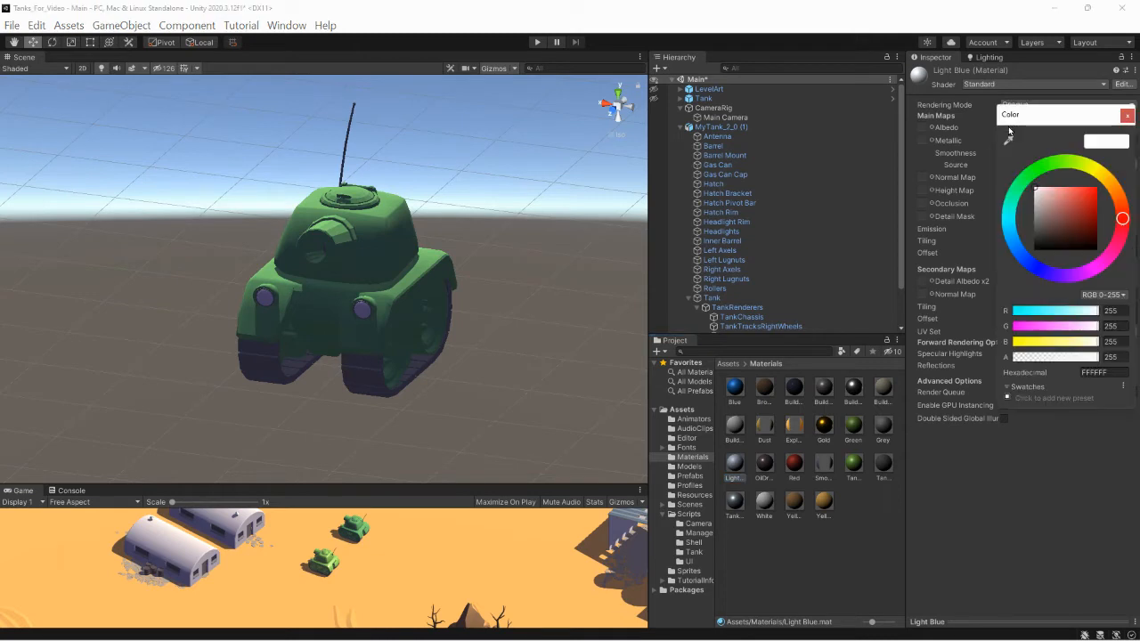
{"action": "left_click", "coordinate": [1070, 191]}
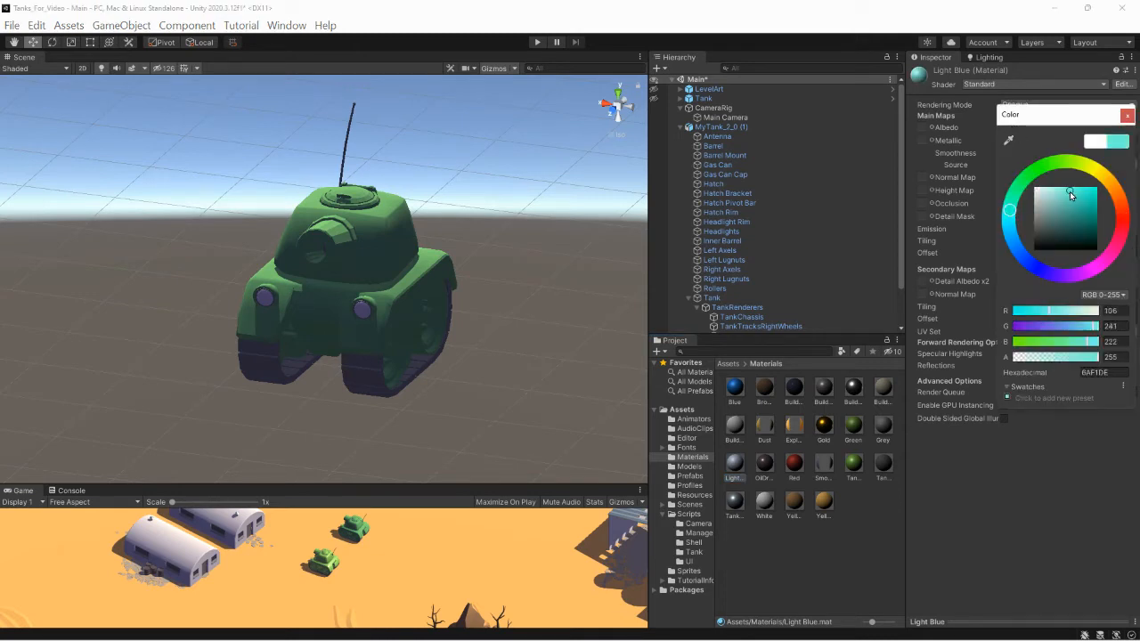
{"action": "left_click", "coordinate": [1126, 117]}
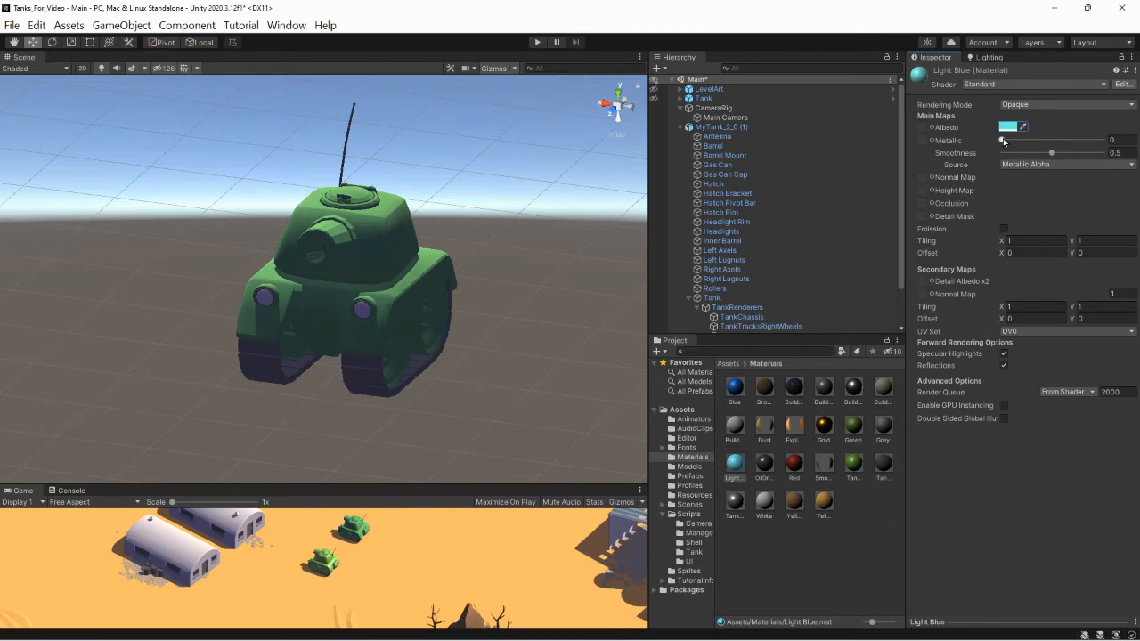
{"action": "left_click_drag", "start_coordinate": [1003, 140], "coordinate": [1065, 145]}
- Apply the Light Blue material to the wheels TankTracksLeftWeels and TankTracksRightWheels of MyTank_2_0 (1)
{"action": "left_click", "coordinate": [738, 467]}
{"action": "scroll", "coordinate": [739, 321], "scroll_direction": "down", "scroll_amount": 3}
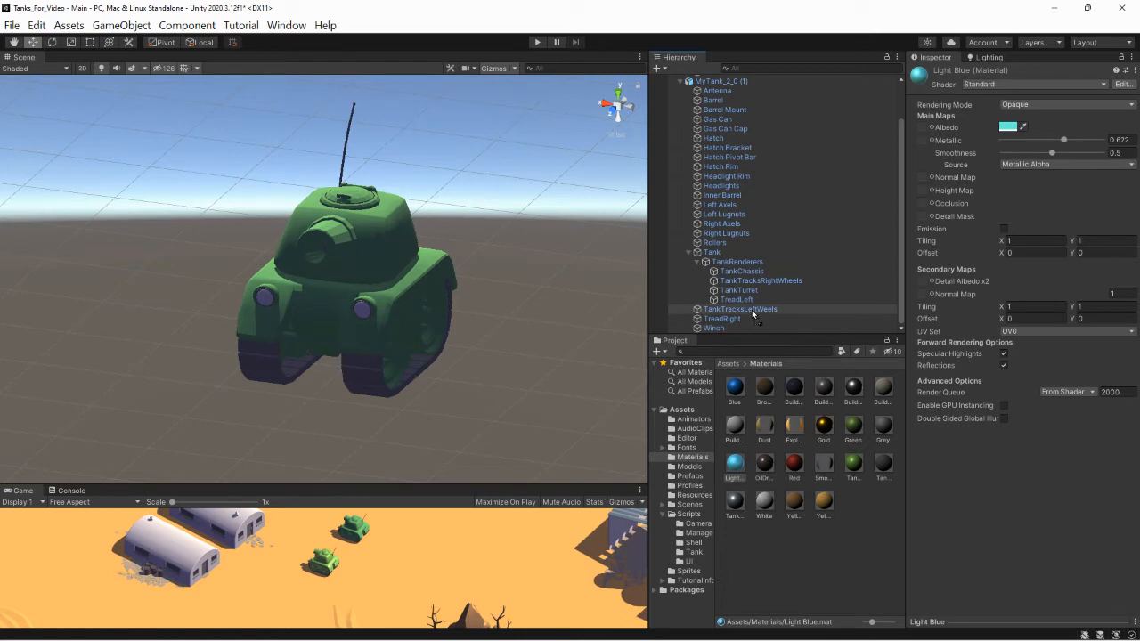
{"action": "left_click_drag", "start_coordinate": [753, 313], "coordinate": [748, 309]}
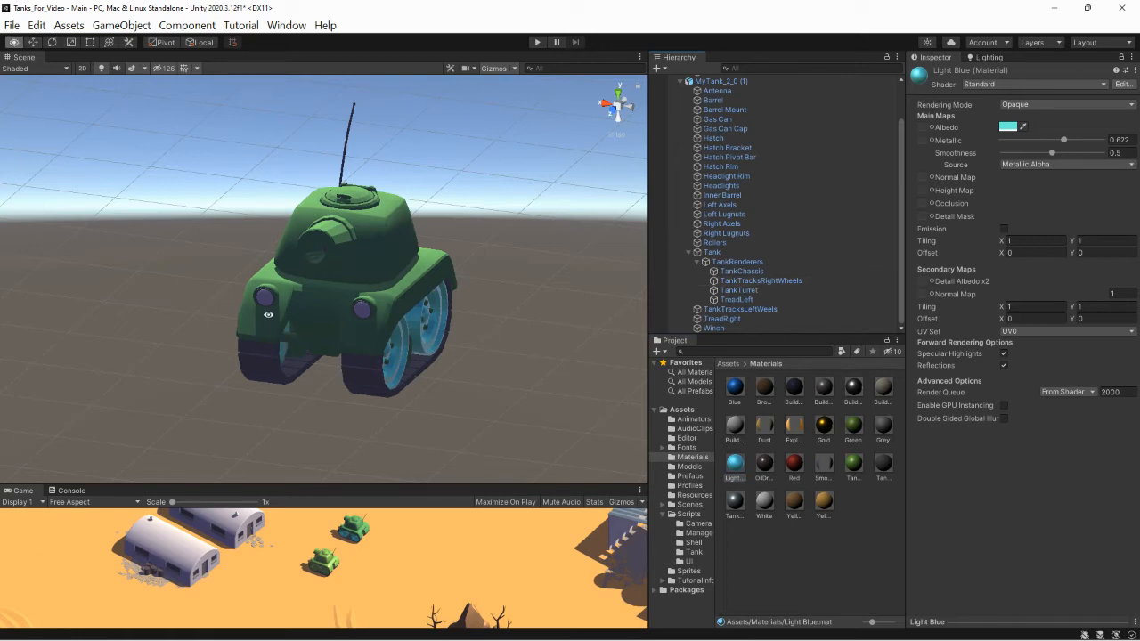
{"action": "left_click_drag", "start_coordinate": [283, 330], "coordinate": [452, 311], "text": "alt"}
{"action": "scroll", "coordinate": [378, 352], "scroll_direction": "up", "scroll_amount": 6}
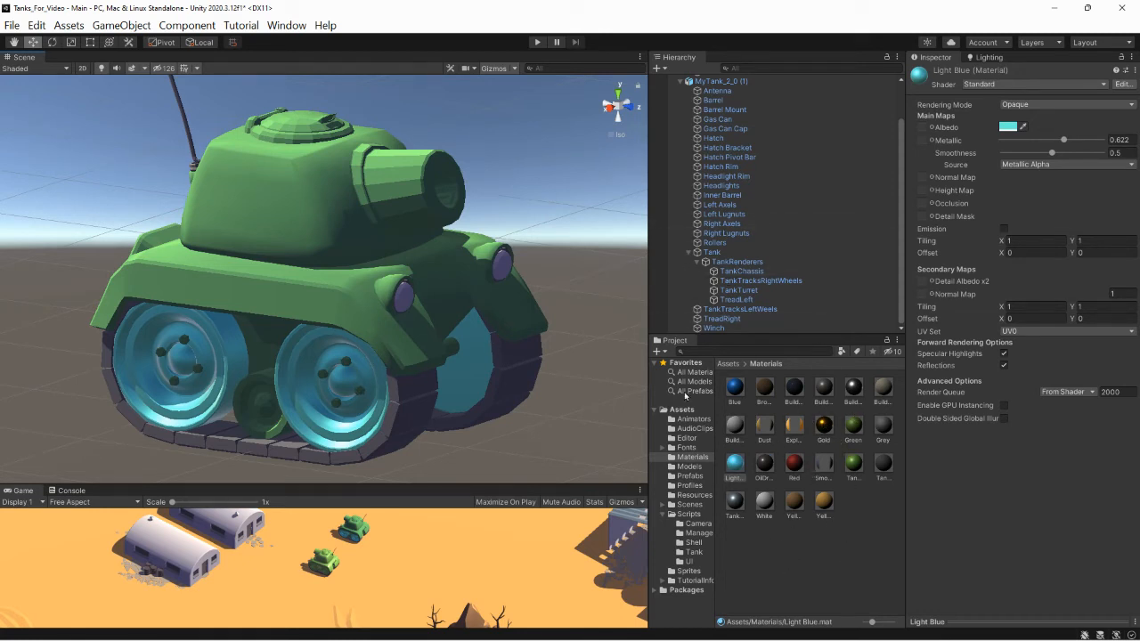
- Create another material named Headlights in the Materials folder
{"action": "left_click", "coordinate": [666, 353]}
{"action": "left_click", "coordinate": [691, 307]}
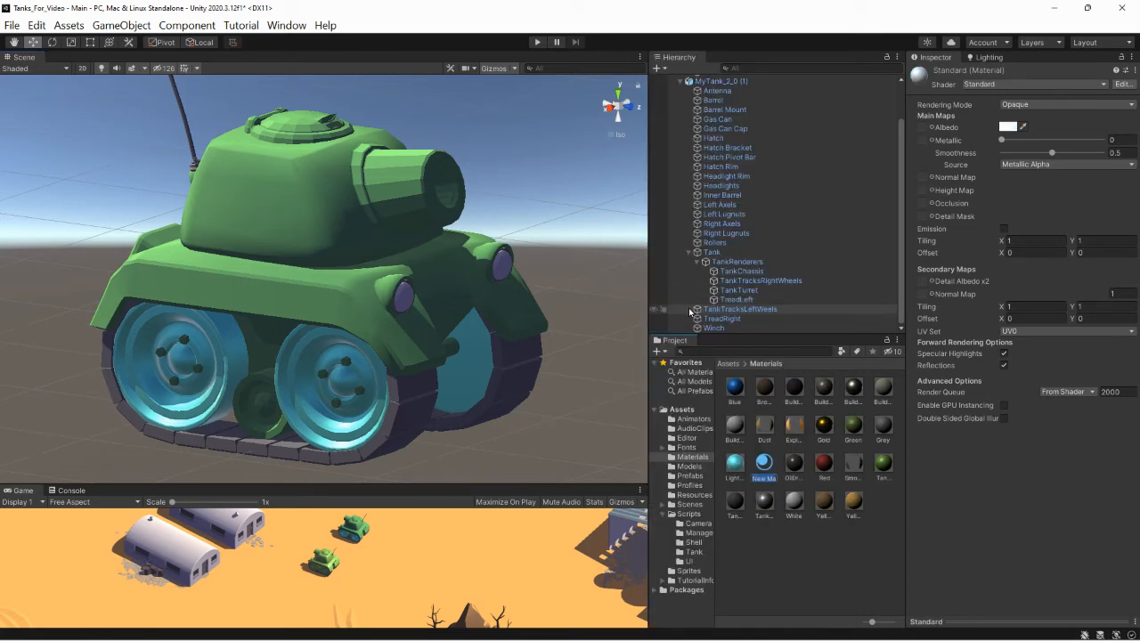
{"action": "type", "text": "Headlights"}
{"action": "key", "text": "Return"}
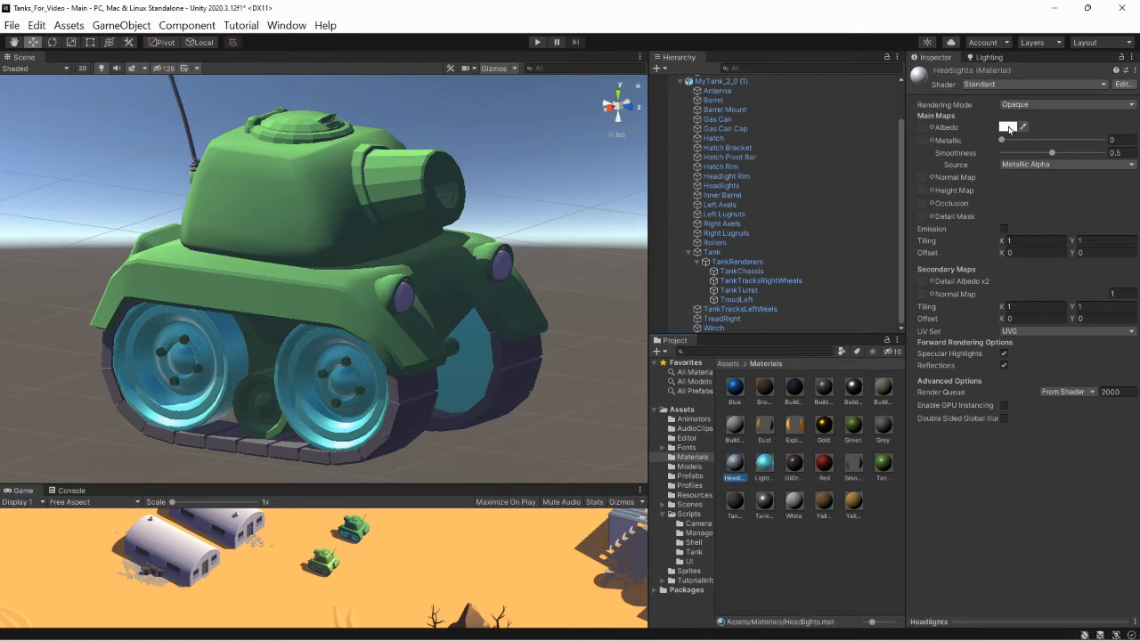
- Set the Headlights material's albedo to the yellow F5FB19 and its metallic value to 0.207
{"action": "left_click", "coordinate": [1007, 128]}
{"action": "left_click", "coordinate": [1093, 167]}
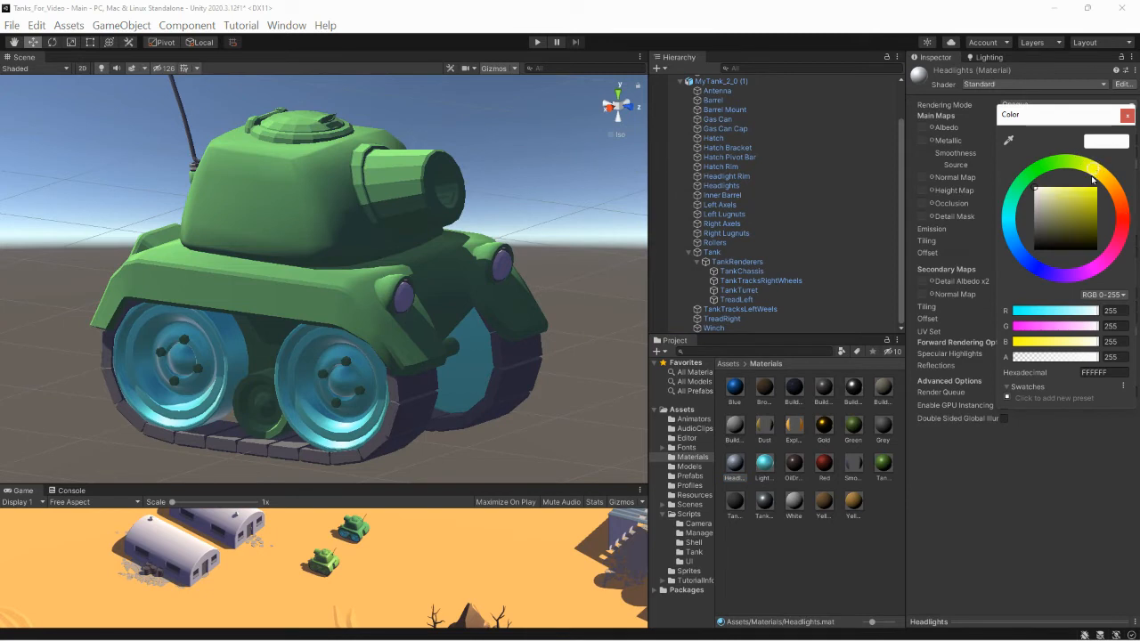
{"action": "left_click", "coordinate": [1091, 191]}
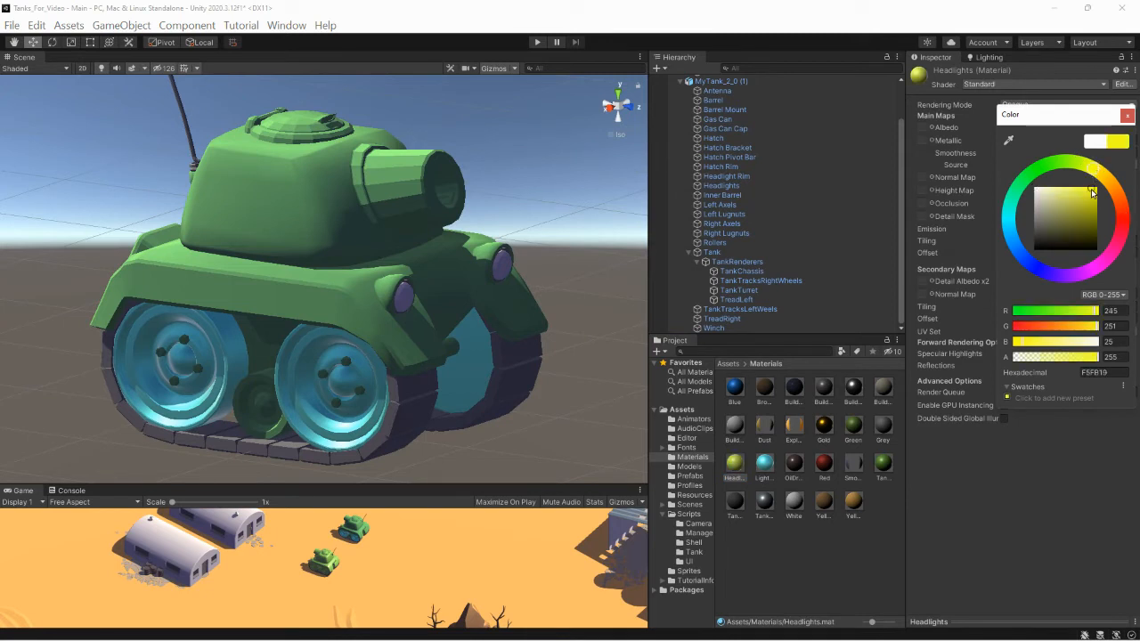
{"action": "left_click", "coordinate": [1126, 116]}
{"action": "left_click_drag", "start_coordinate": [1001, 142], "coordinate": [1022, 144]}
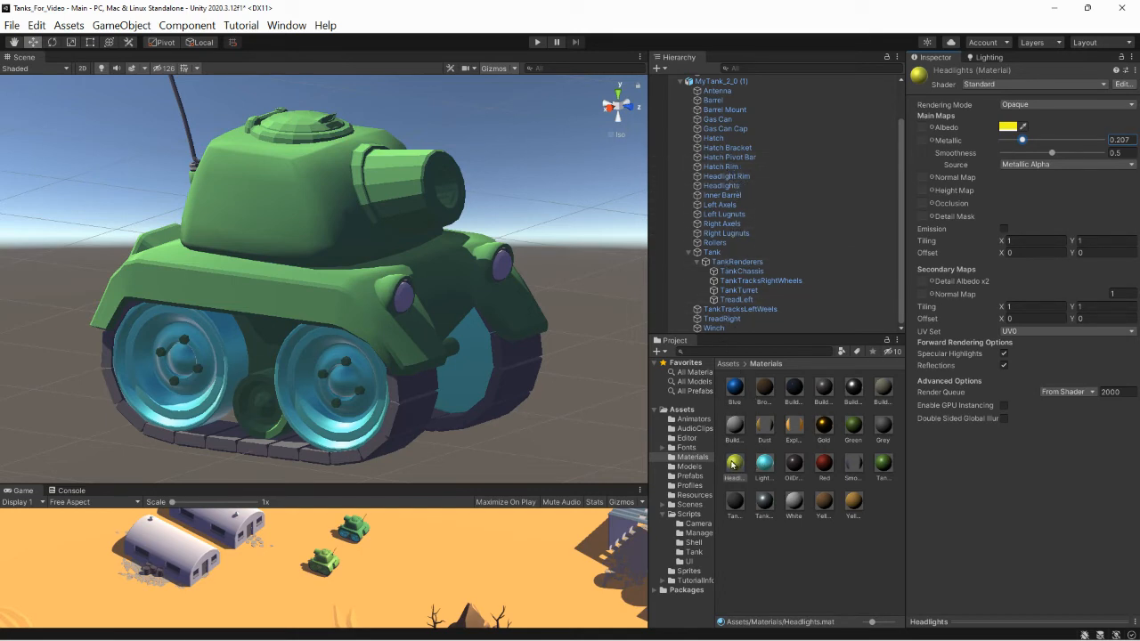
- Apply the Headlights material to the Headlights object of MyTank_2_0 (1) and view the tank from the front
{"action": "left_click", "coordinate": [737, 464]}
{"action": "left_click_drag", "start_coordinate": [730, 439], "coordinate": [721, 188]}
{"action": "scroll", "coordinate": [548, 307], "scroll_direction": "up", "scroll_amount": 3}
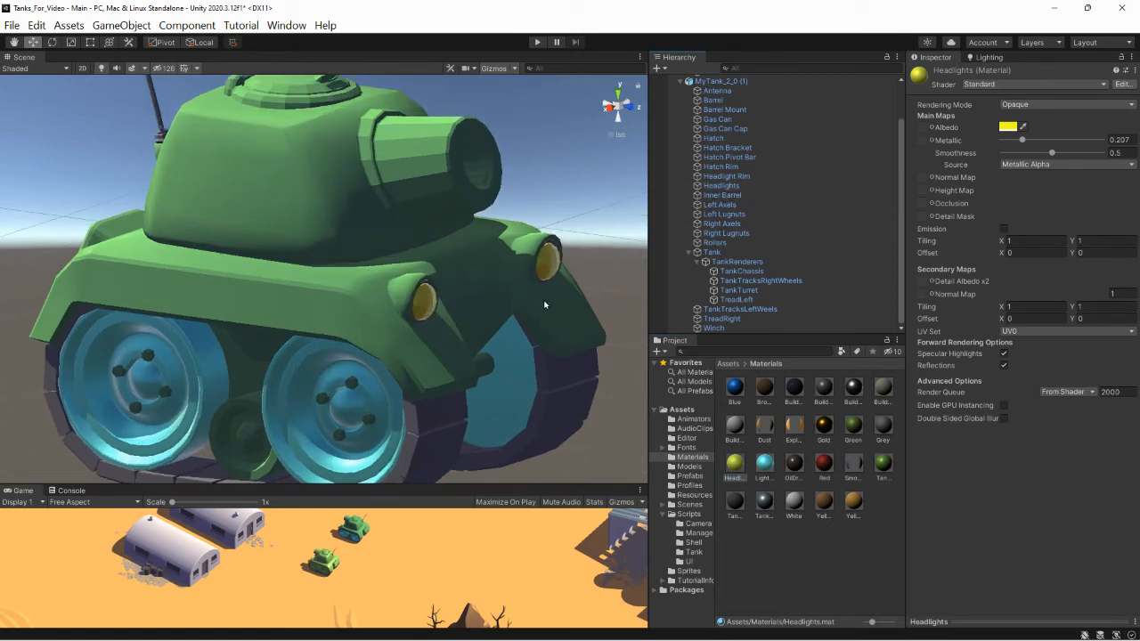
{"action": "left_click_drag", "start_coordinate": [552, 304], "coordinate": [397, 267], "text": "alt"}
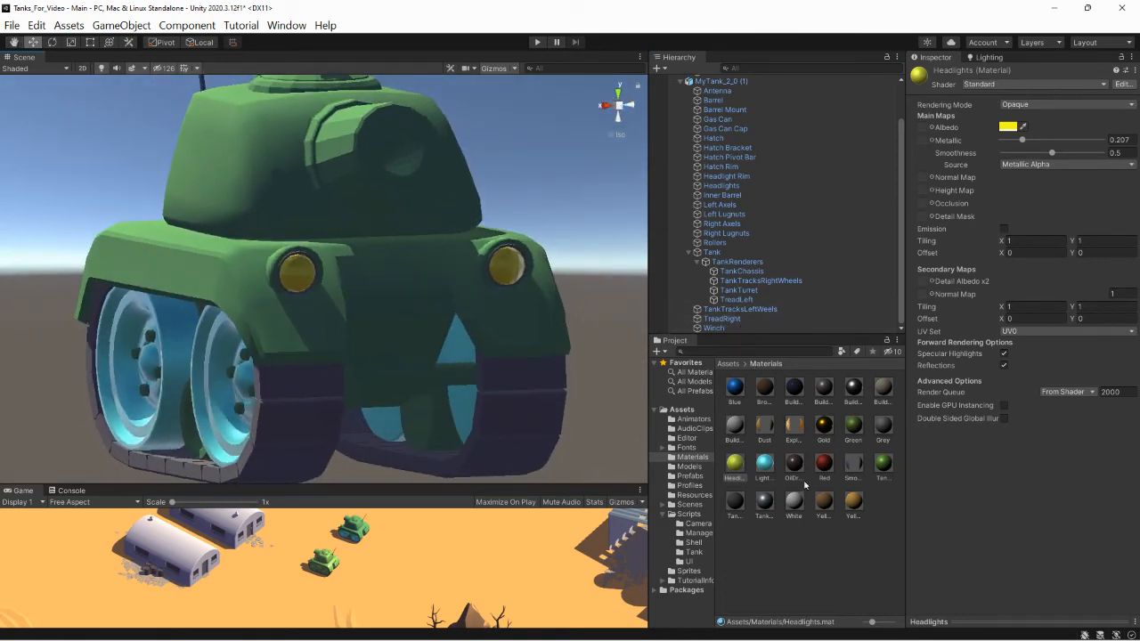
- Create a third material named Silver in the Materials folder
{"action": "left_click", "coordinate": [660, 351]}
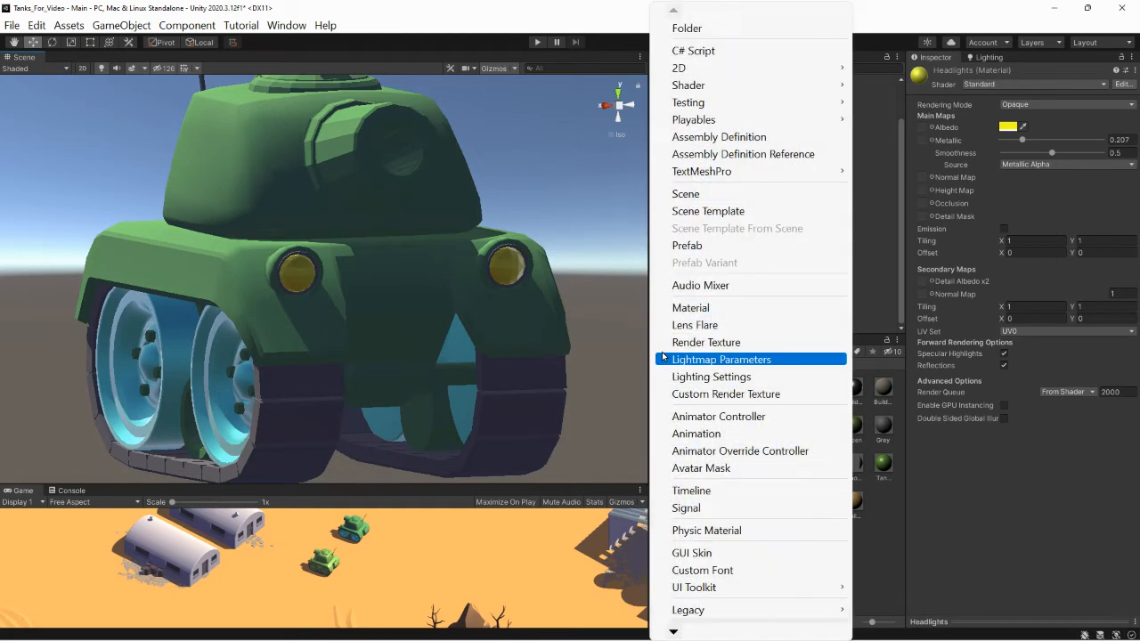
{"action": "left_click", "coordinate": [703, 307]}
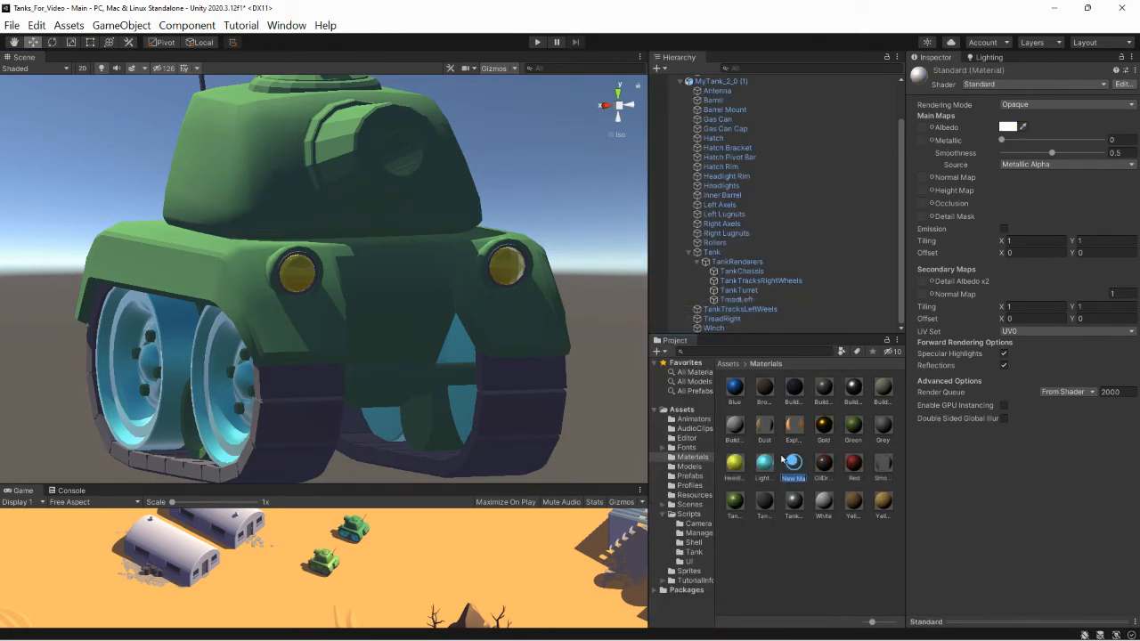
{"action": "type", "text": "Silver"}
{"action": "key", "text": "Return"}
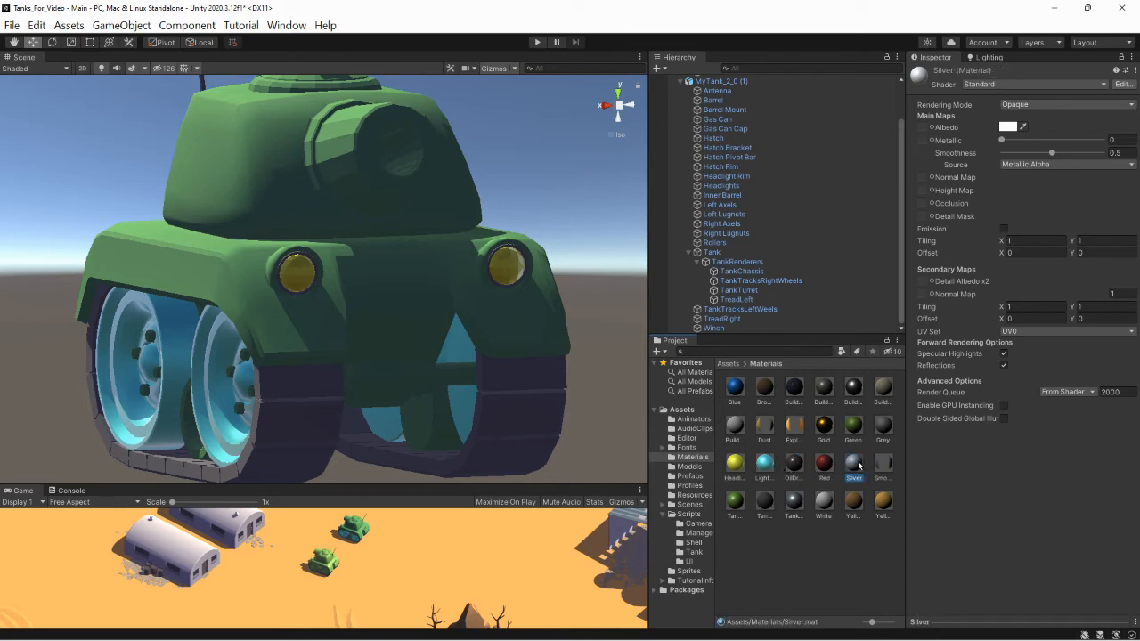
- Set the Silver material's albedo to the pale cyan BFFBF4 and its metallic value to 1
{"action": "left_click", "coordinate": [1007, 126]}
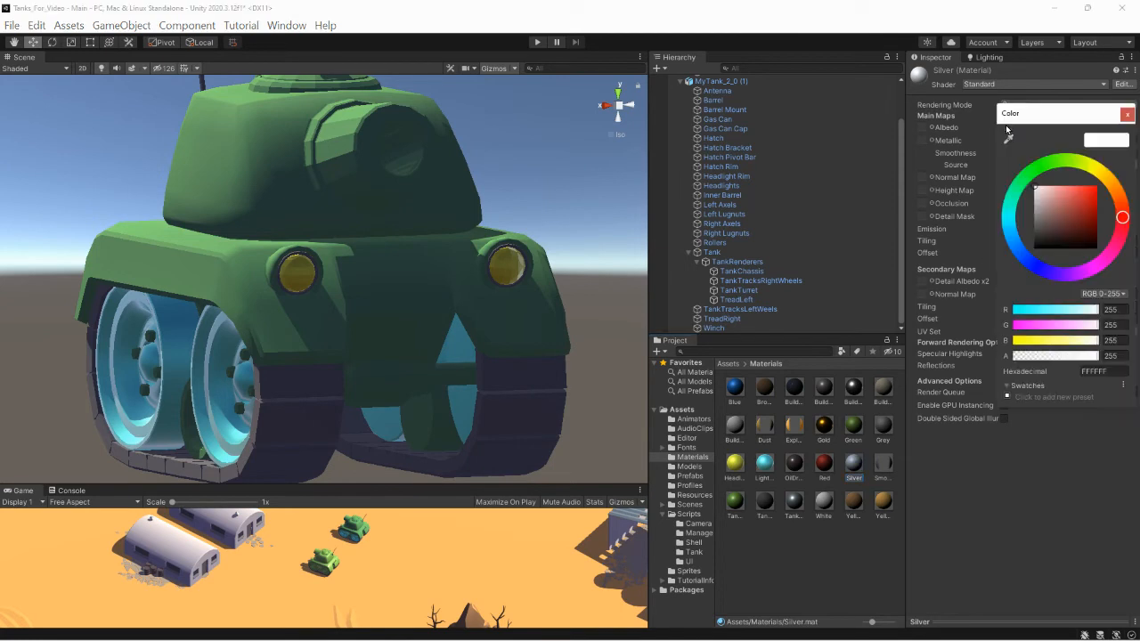
{"action": "left_click", "coordinate": [1010, 216]}
{"action": "left_click", "coordinate": [1058, 190]}
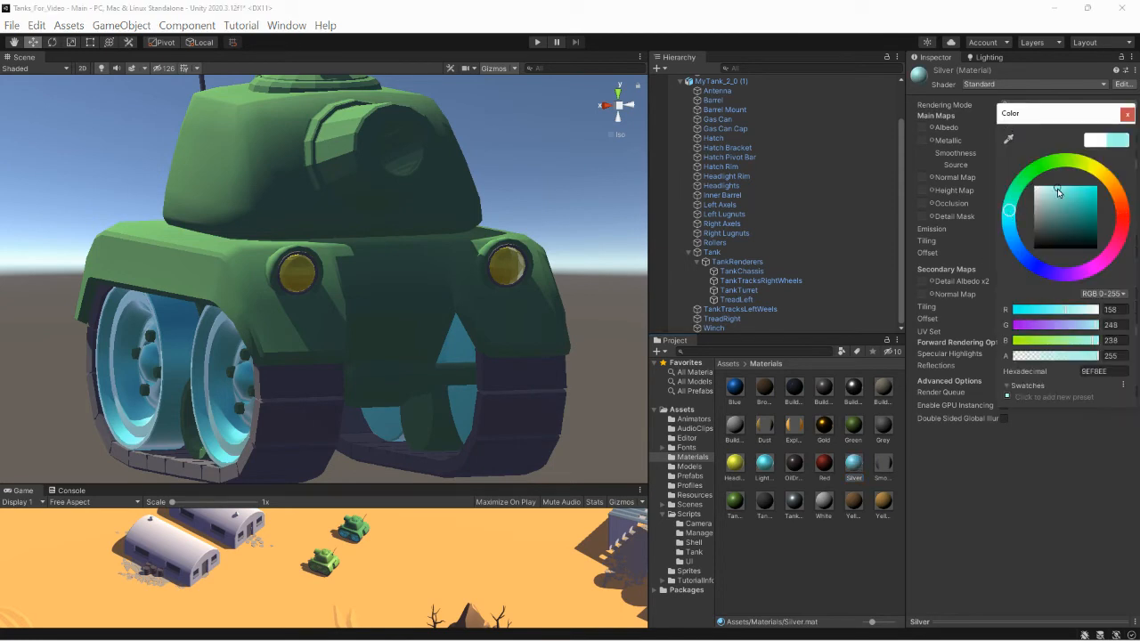
{"action": "left_click_drag", "start_coordinate": [1056, 192], "coordinate": [1052, 190]}
{"action": "left_click", "coordinate": [1049, 188]}
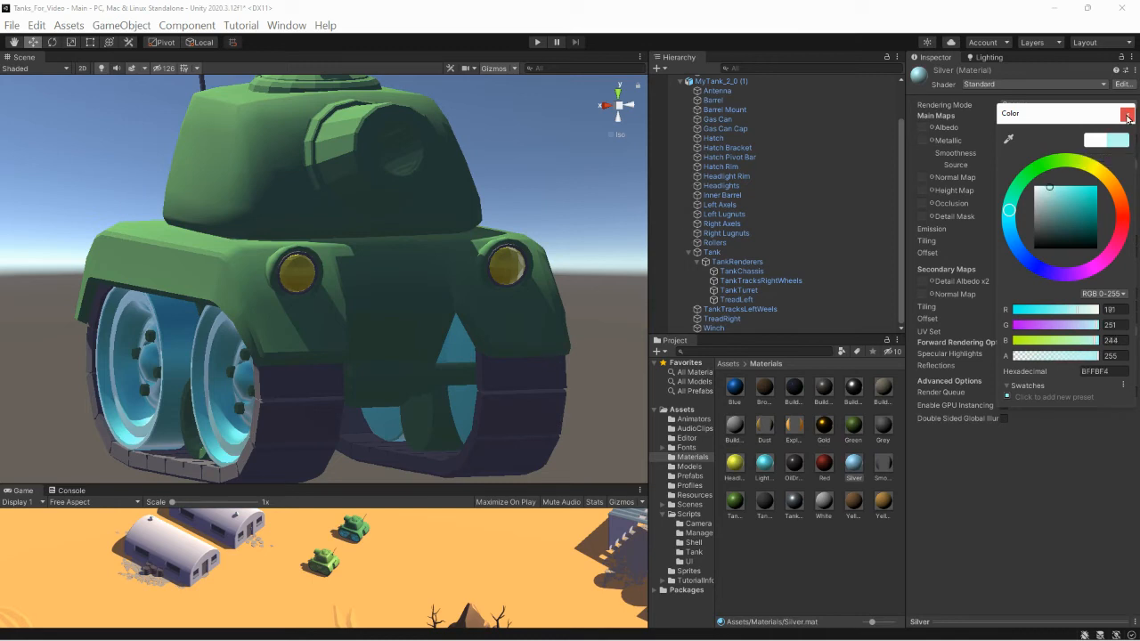
{"action": "left_click", "coordinate": [1127, 116]}
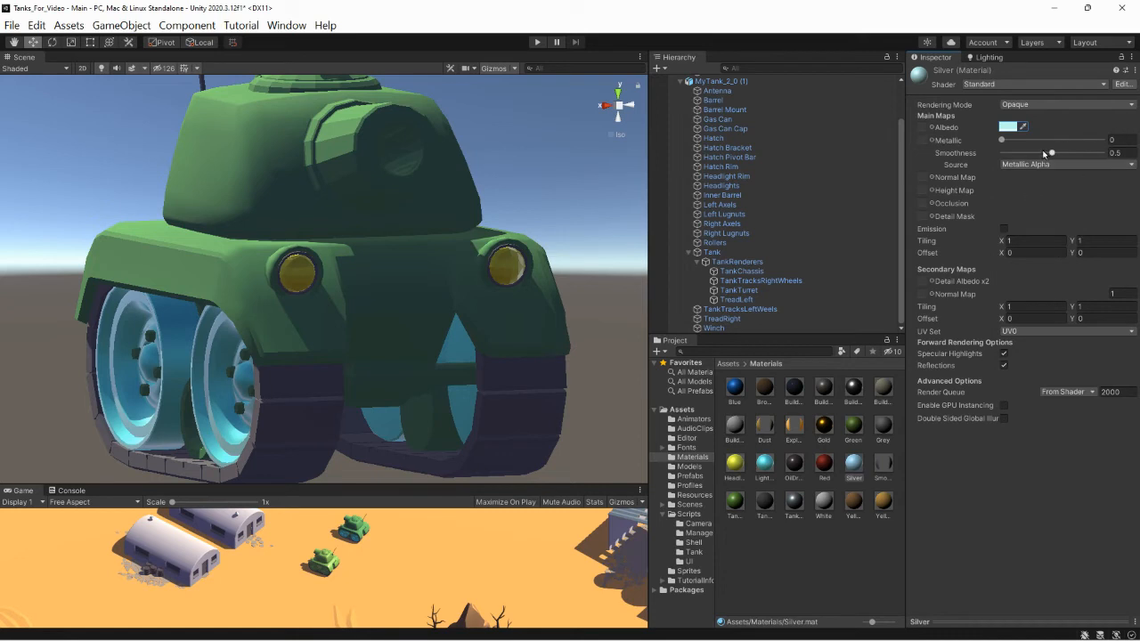
{"action": "left_click_drag", "start_coordinate": [1002, 140], "coordinate": [1104, 140]}
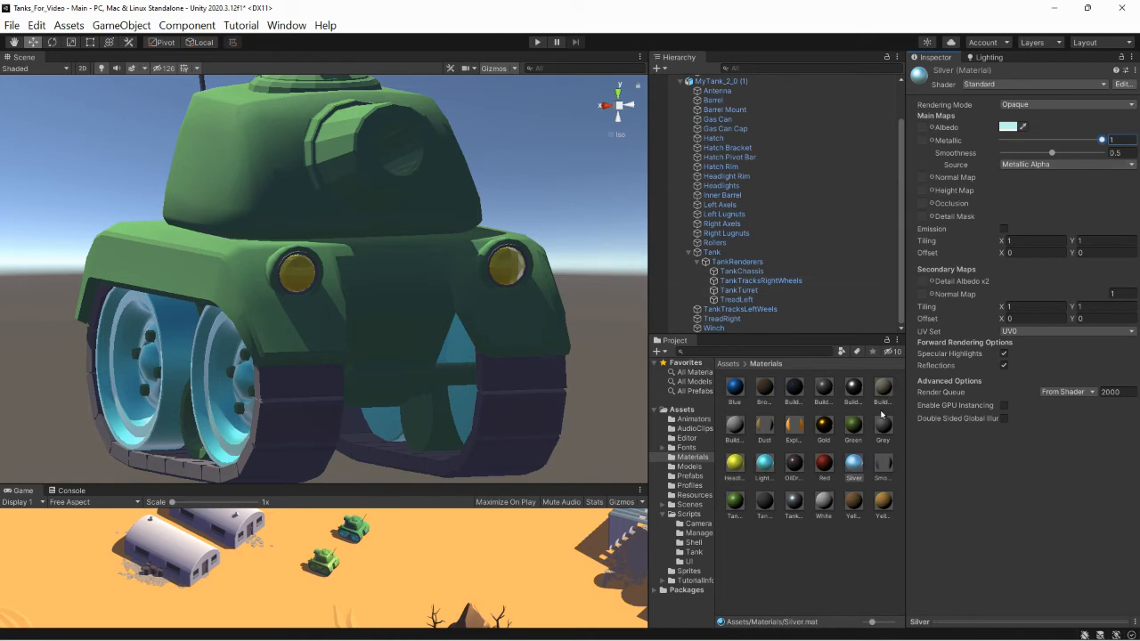
- Apply the Silver material to the Headlight Rim and Barrel Mount of MyTank_2_0 (1)
{"action": "left_click", "coordinate": [855, 465]}
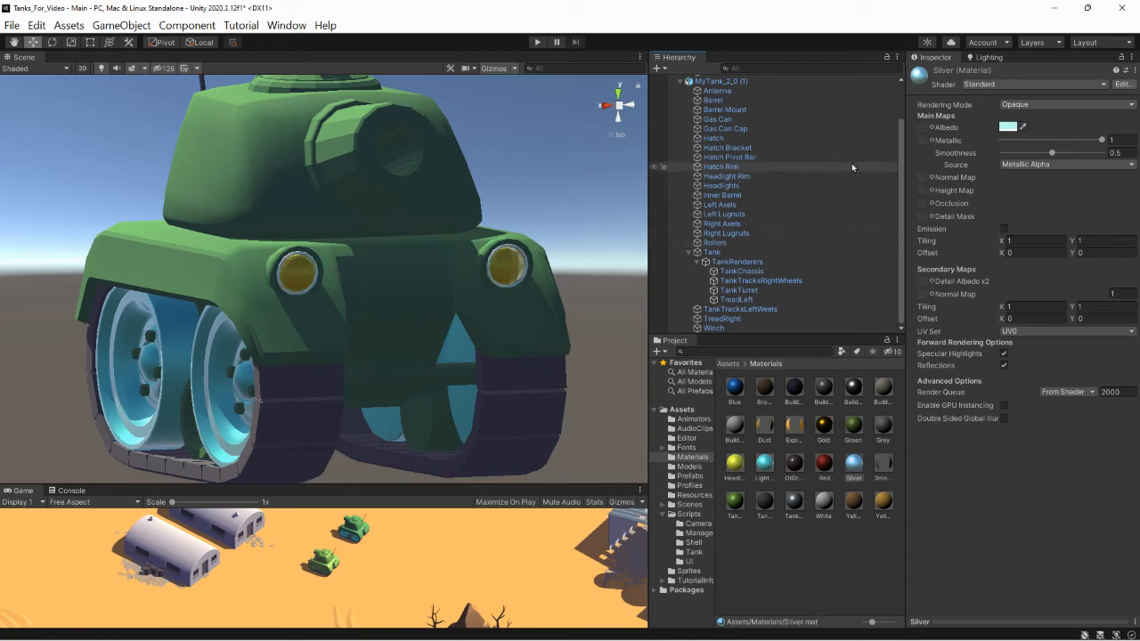
{"action": "left_click", "coordinate": [325, 121]}
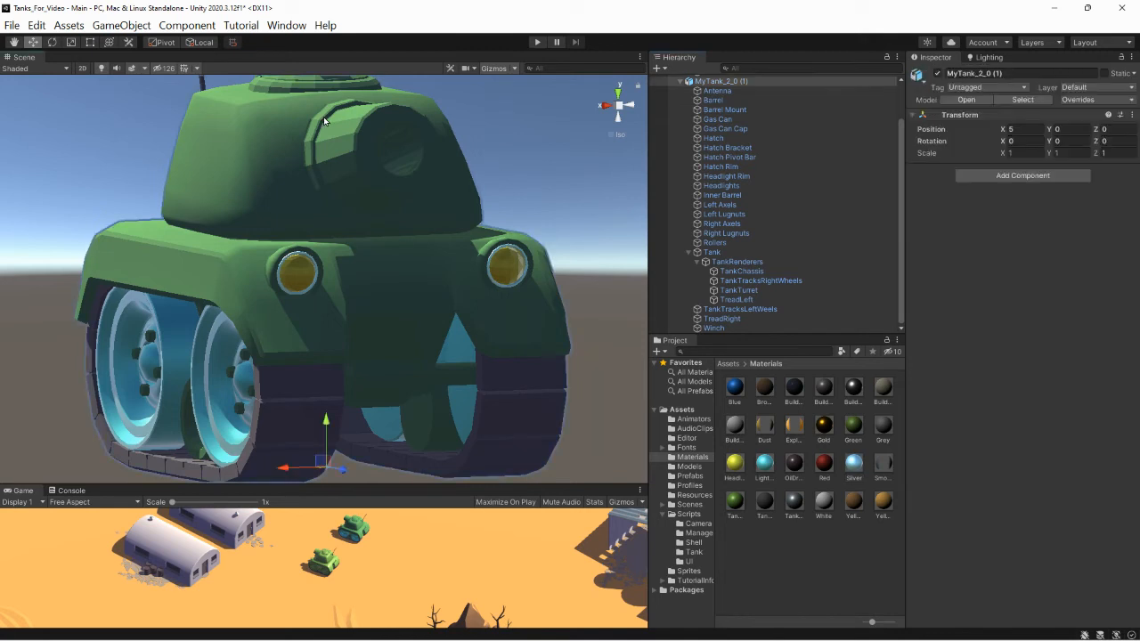
{"action": "left_click", "coordinate": [726, 109]}
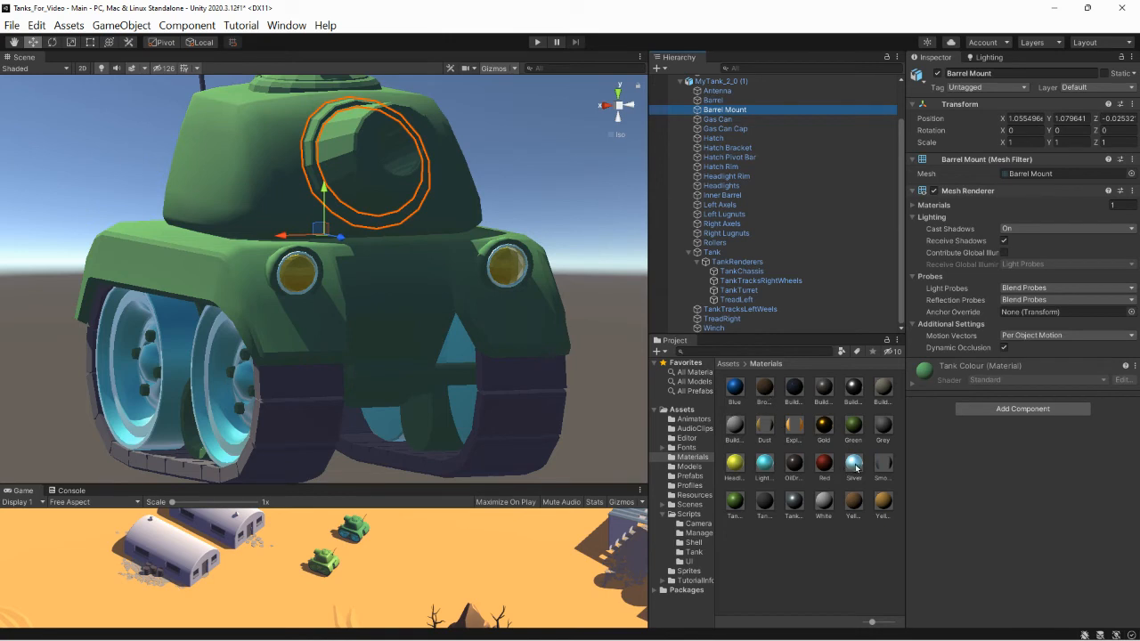
{"action": "left_click_drag", "start_coordinate": [718, 181], "coordinate": [735, 112]}
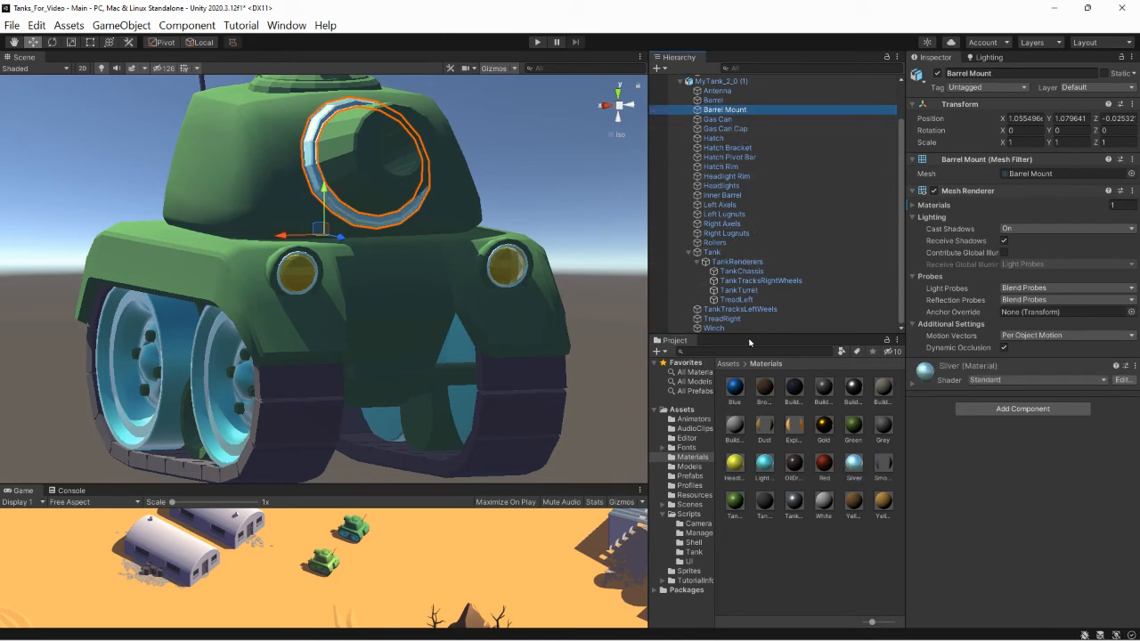
- Apply the existing Gold material to the barrel of MyTank_2_0 (1) and view the whole tank from the side
{"action": "left_click_drag", "start_coordinate": [824, 431], "coordinate": [353, 153]}
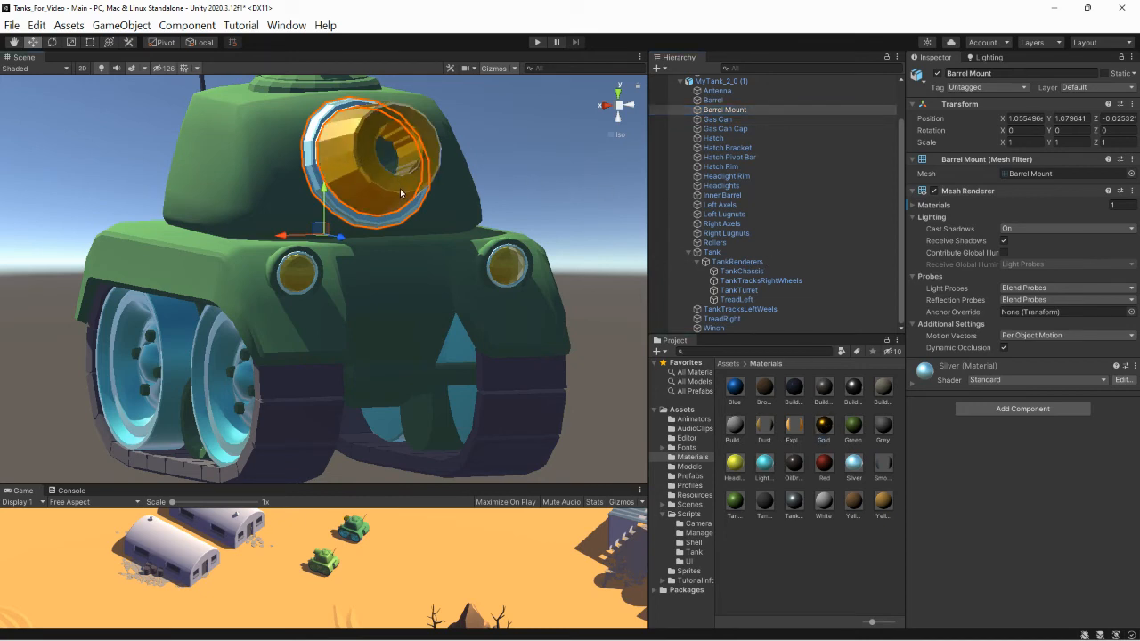
{"action": "middle_click_drag", "start_coordinate": [407, 199], "coordinate": [433, 233]}
{"action": "scroll", "coordinate": [430, 236], "scroll_direction": "down", "scroll_amount": 5}
{"action": "scroll", "coordinate": [426, 247], "scroll_direction": "down", "scroll_amount": 1}
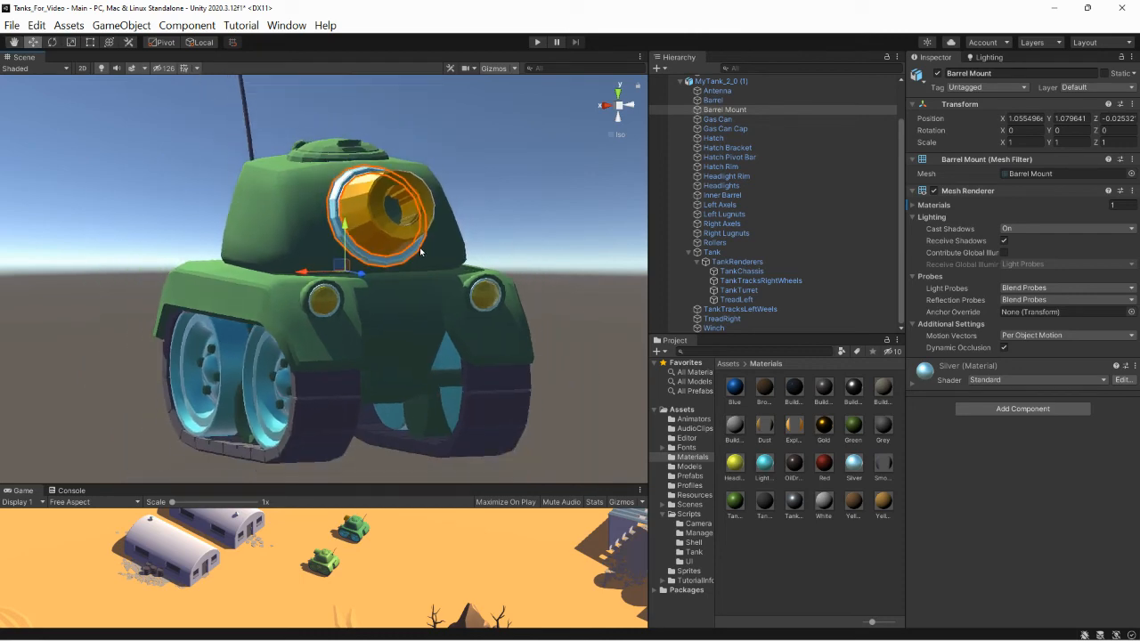
{"action": "left_click_drag", "start_coordinate": [402, 244], "coordinate": [494, 263], "text": "alt"}
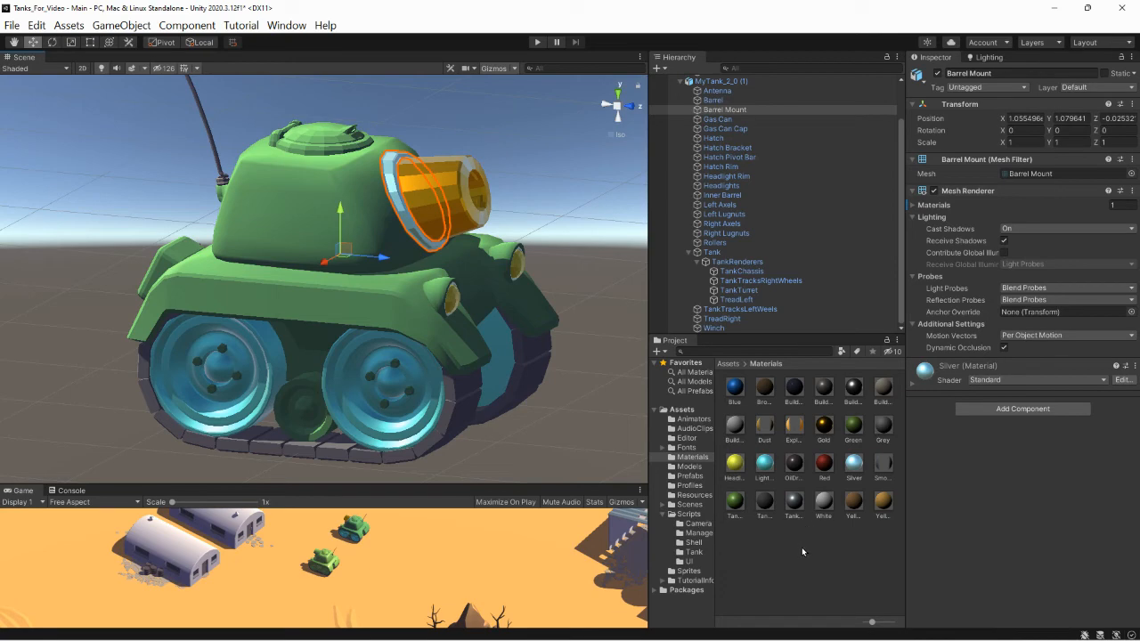
- Create a new material named Purple in the Materials folder
{"action": "left_click", "coordinate": [659, 354]}
{"action": "left_click", "coordinate": [658, 343]}
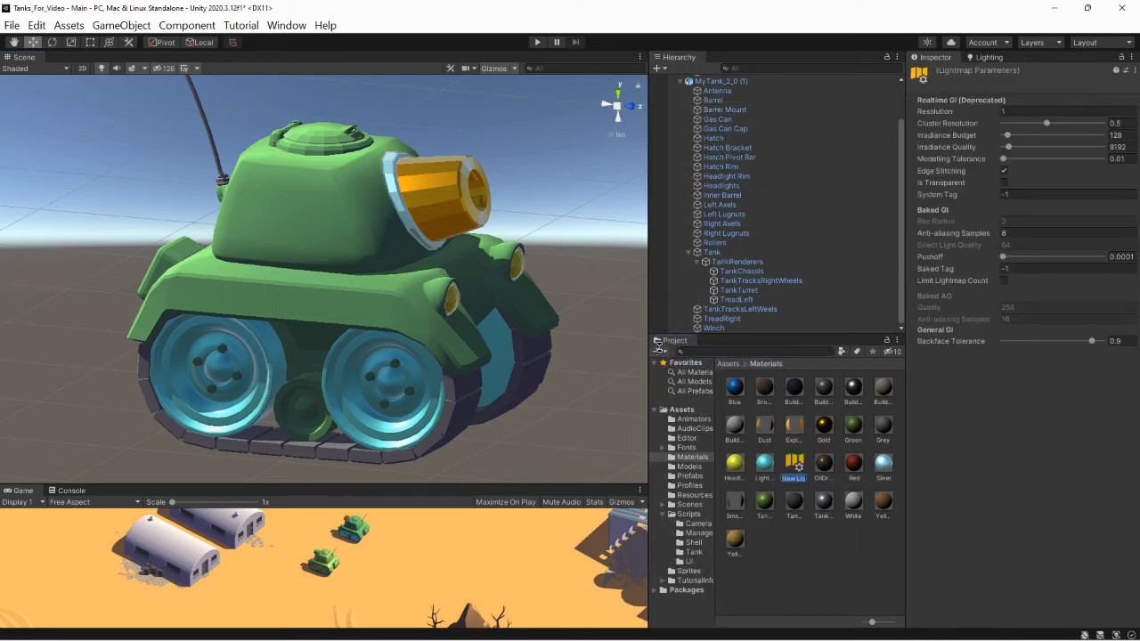
{"action": "left_click", "coordinate": [659, 349]}
{"action": "left_click", "coordinate": [695, 308]}
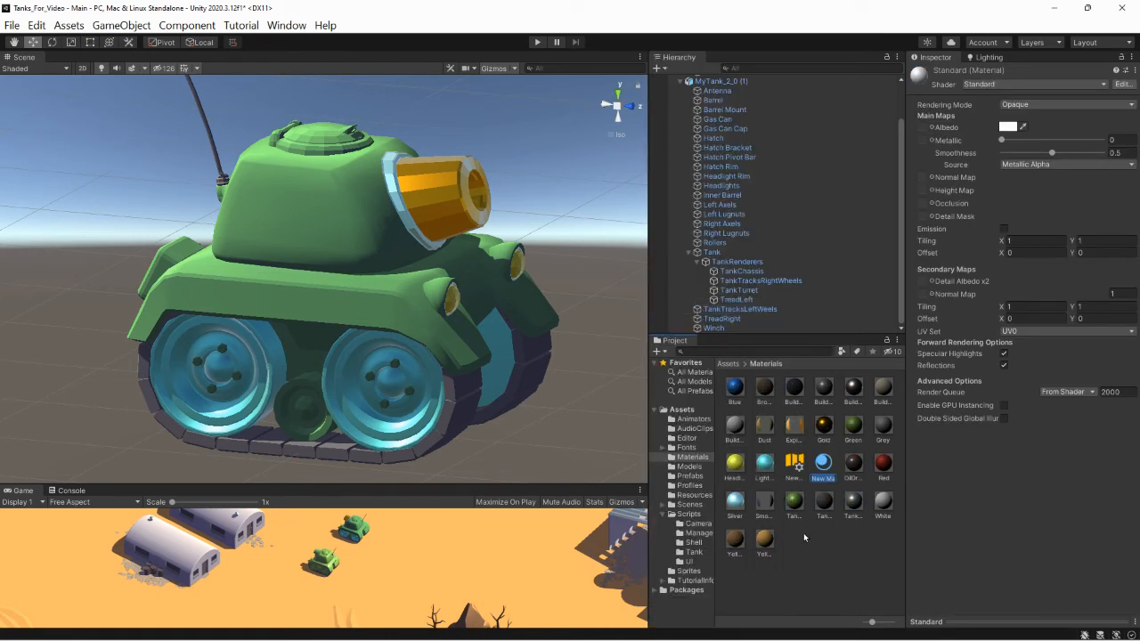
{"action": "type", "text": "Purple"}
{"action": "key", "text": "Return"}
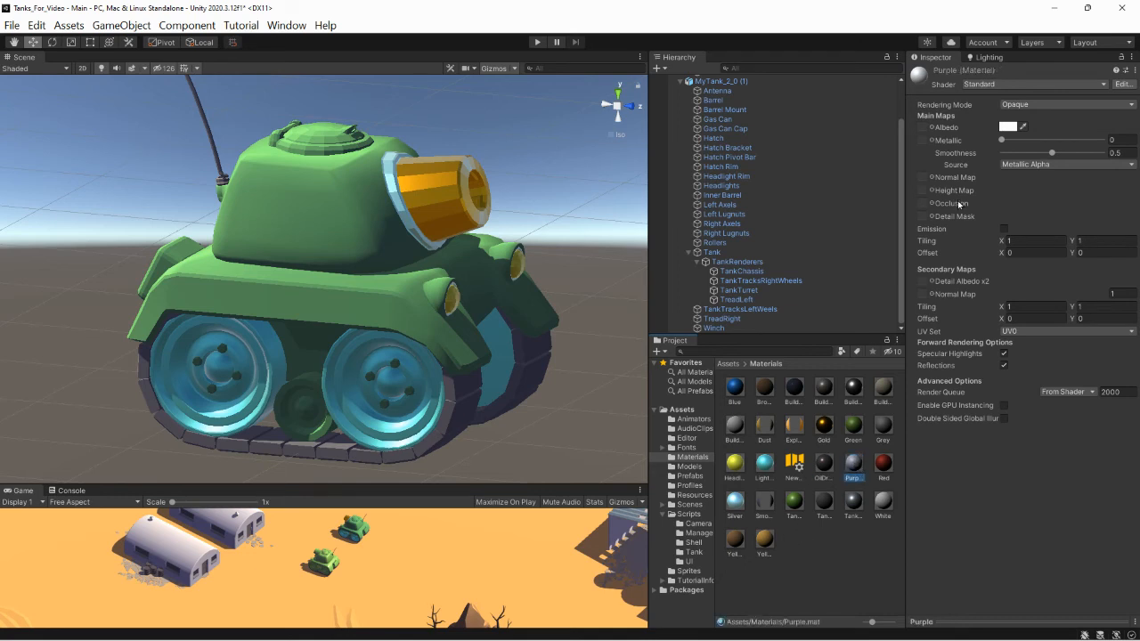
- Set the Purple material's albedo to the violet 9849F6 and its metallic value to 0.29
{"action": "left_click", "coordinate": [1008, 127]}
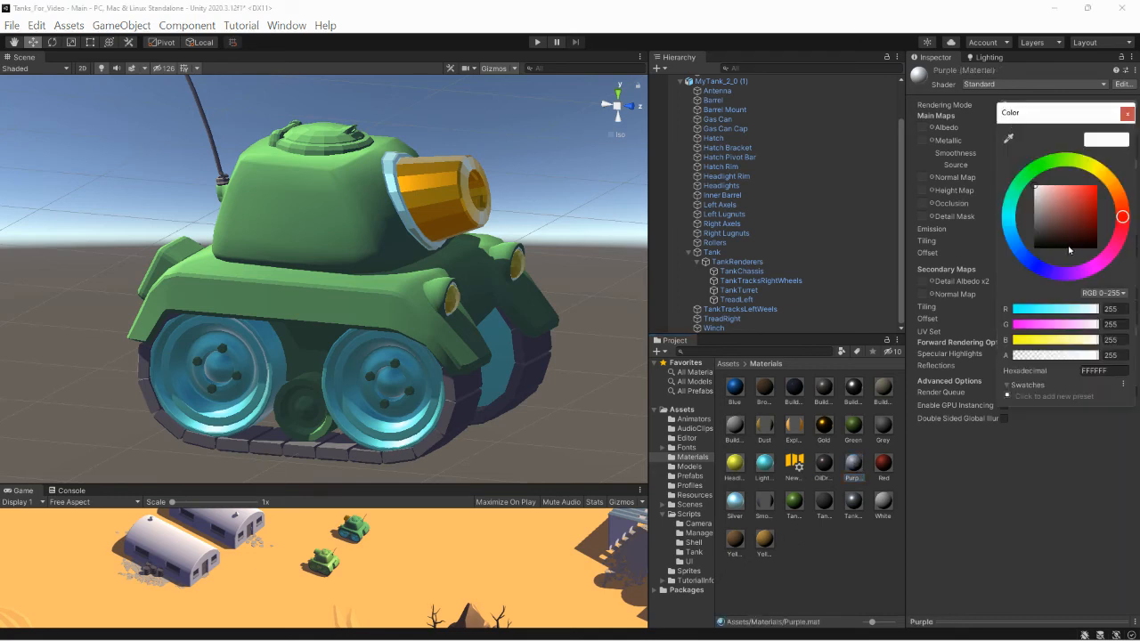
{"action": "left_click", "coordinate": [1063, 273]}
{"action": "left_click", "coordinate": [1079, 190]}
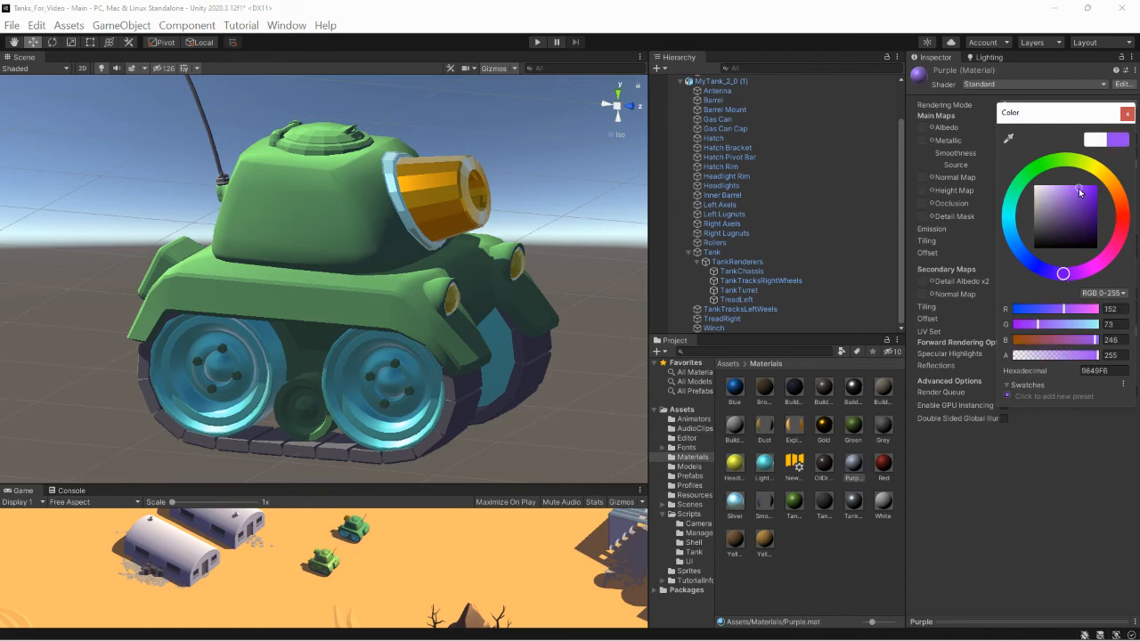
{"action": "left_click", "coordinate": [1126, 114]}
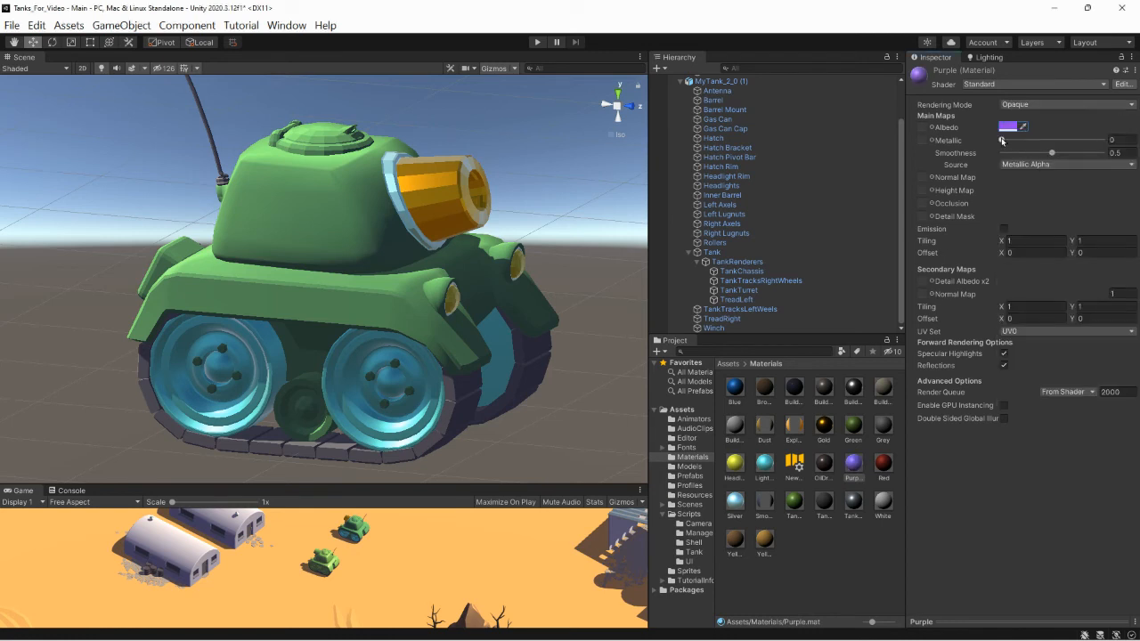
{"action": "left_click_drag", "start_coordinate": [1001, 139], "coordinate": [1030, 140]}
- Apply the Purple material to the Rollers object of MyTank_2_0 (1)
{"action": "left_click_drag", "start_coordinate": [852, 464], "coordinate": [717, 244]}
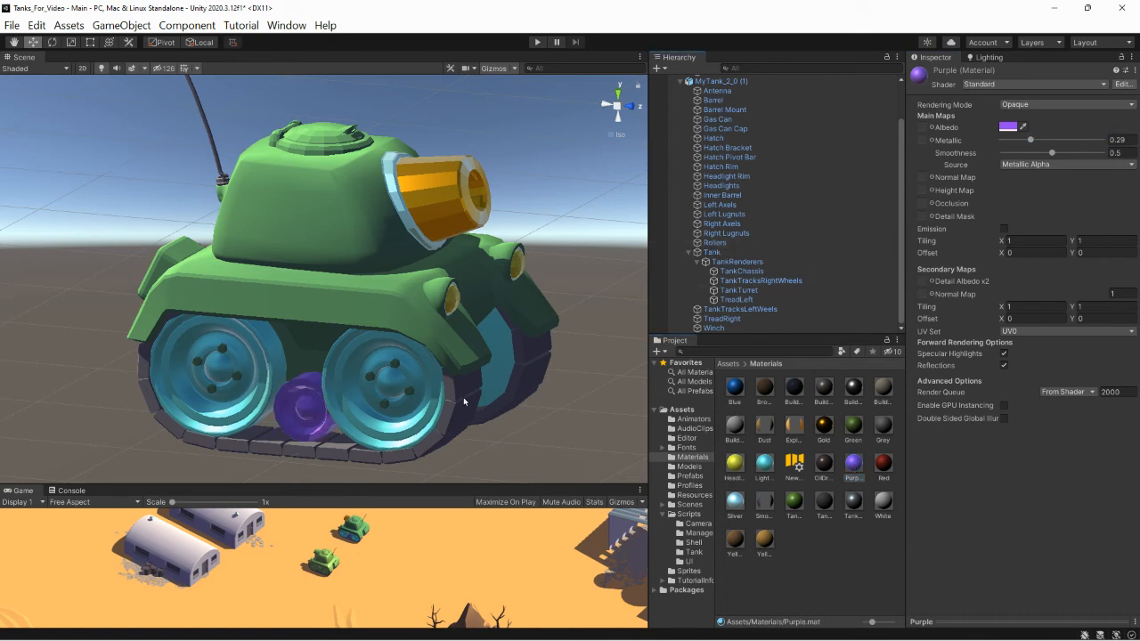
{"action": "scroll", "coordinate": [485, 406], "scroll_direction": "down", "scroll_amount": 2}
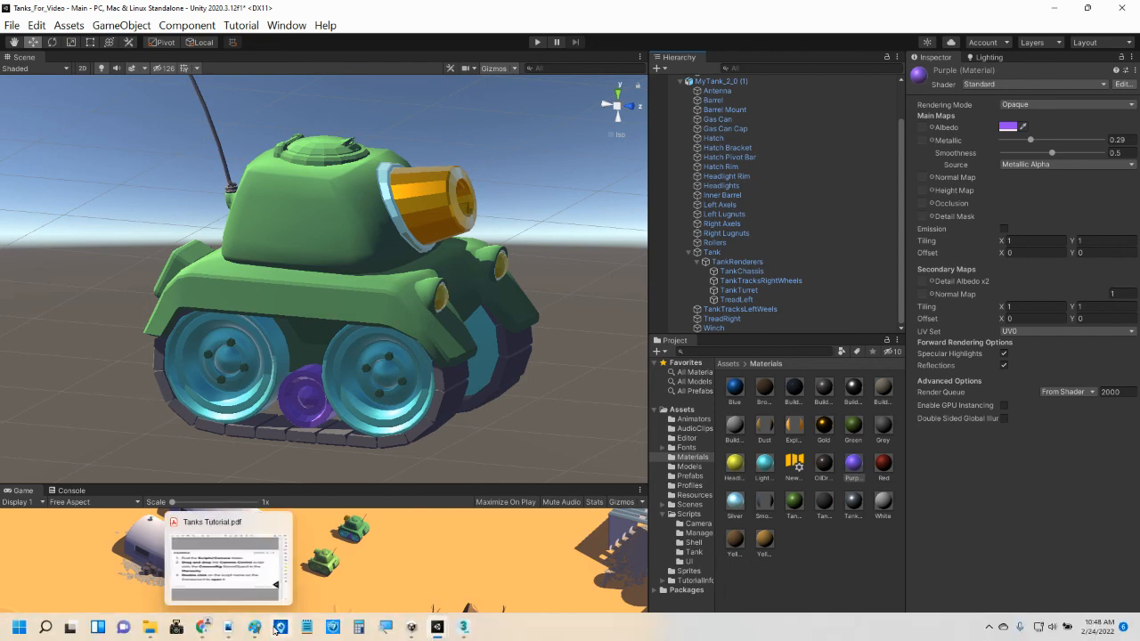
{"action": "mouse_move", "coordinate": [204, 633]}
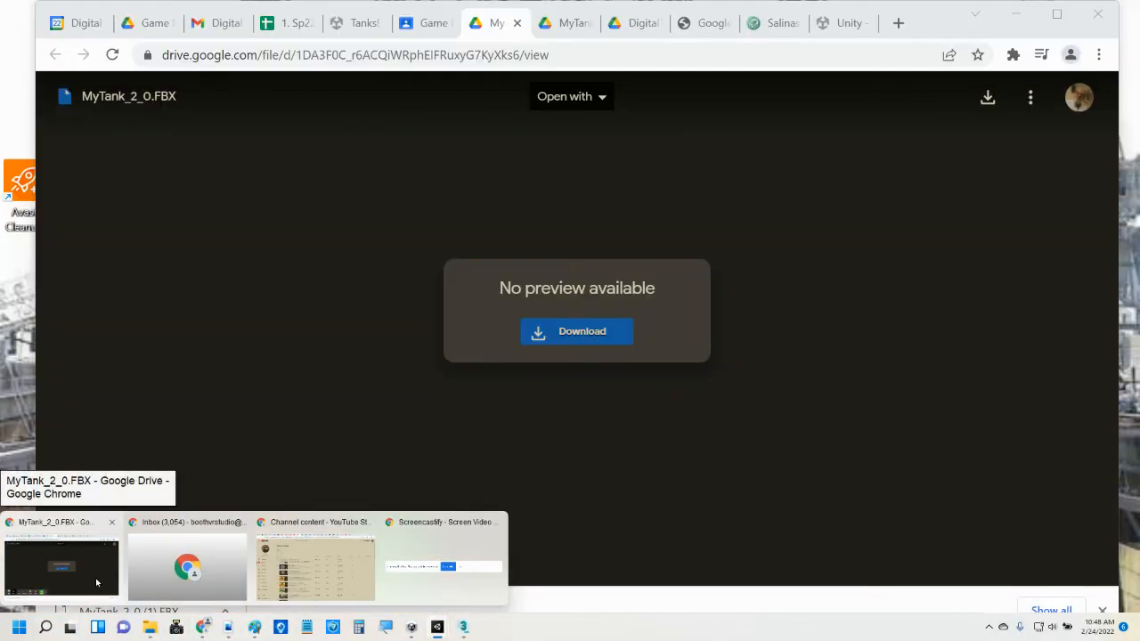
{"action": "left_click", "coordinate": [96, 582]}
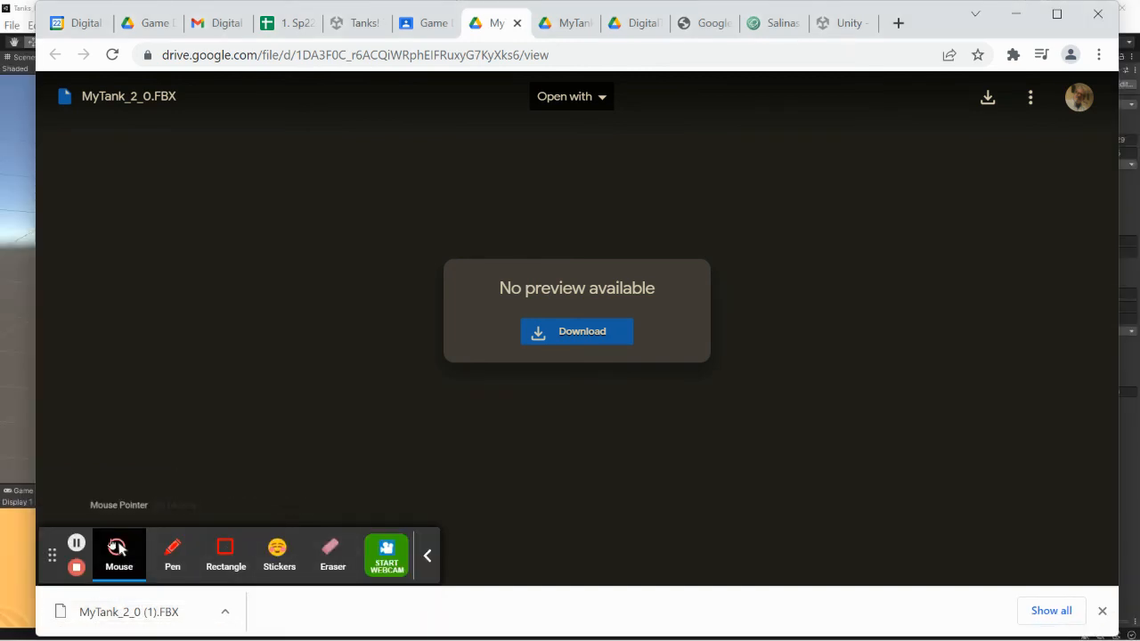